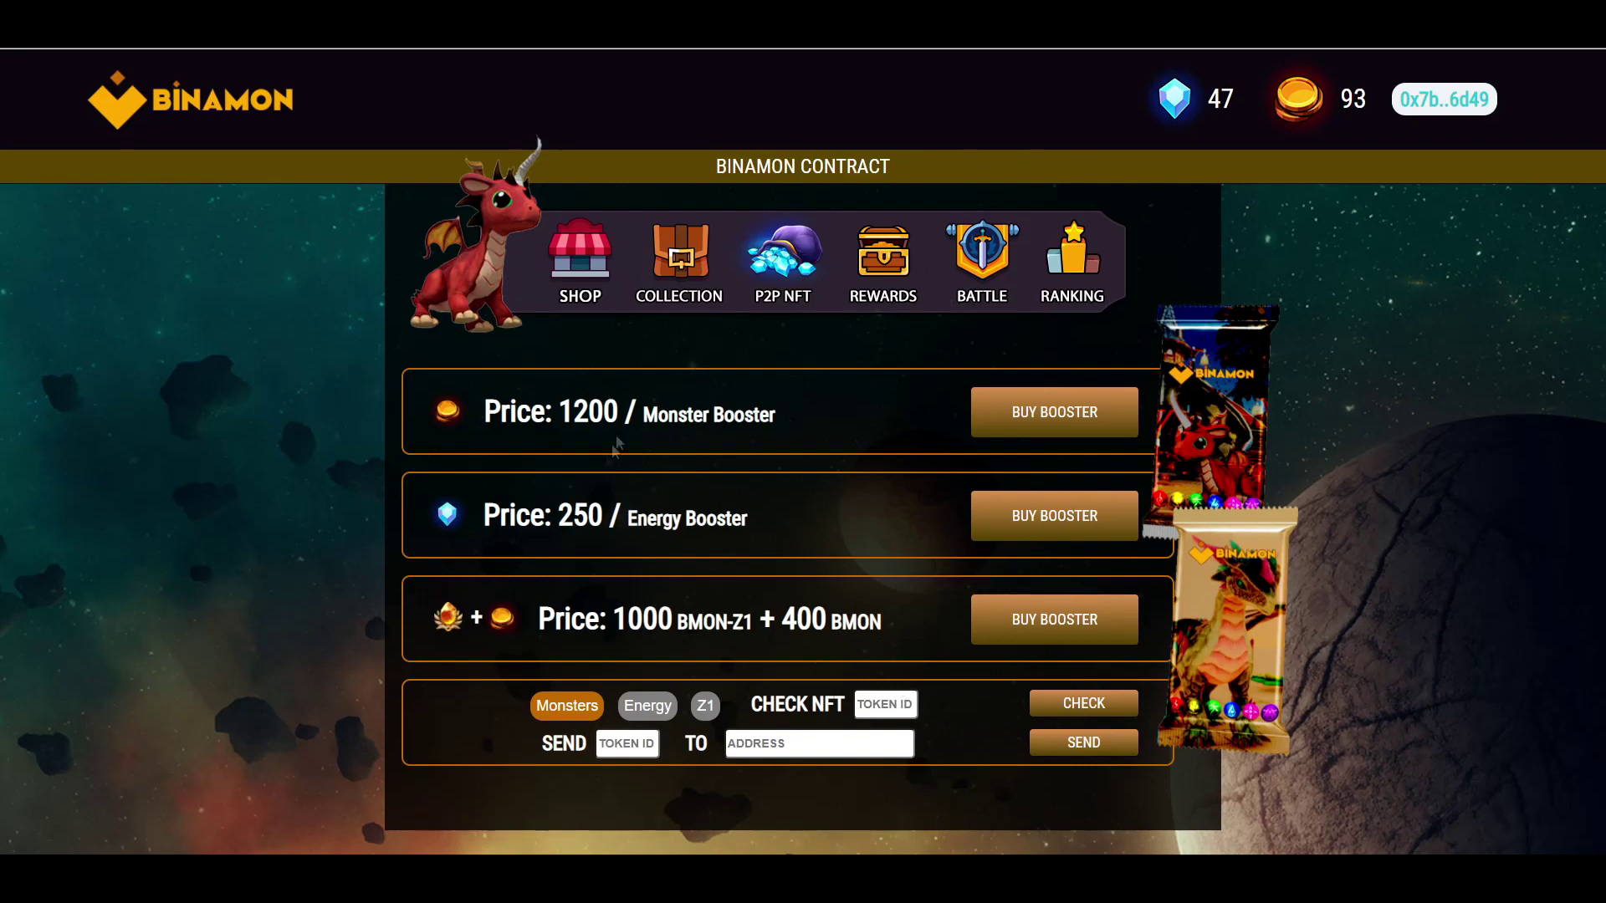
# - In Discord, open the Binamon Official server's #scholarships channel
pyautogui.hotkey('alt', 'Tab')
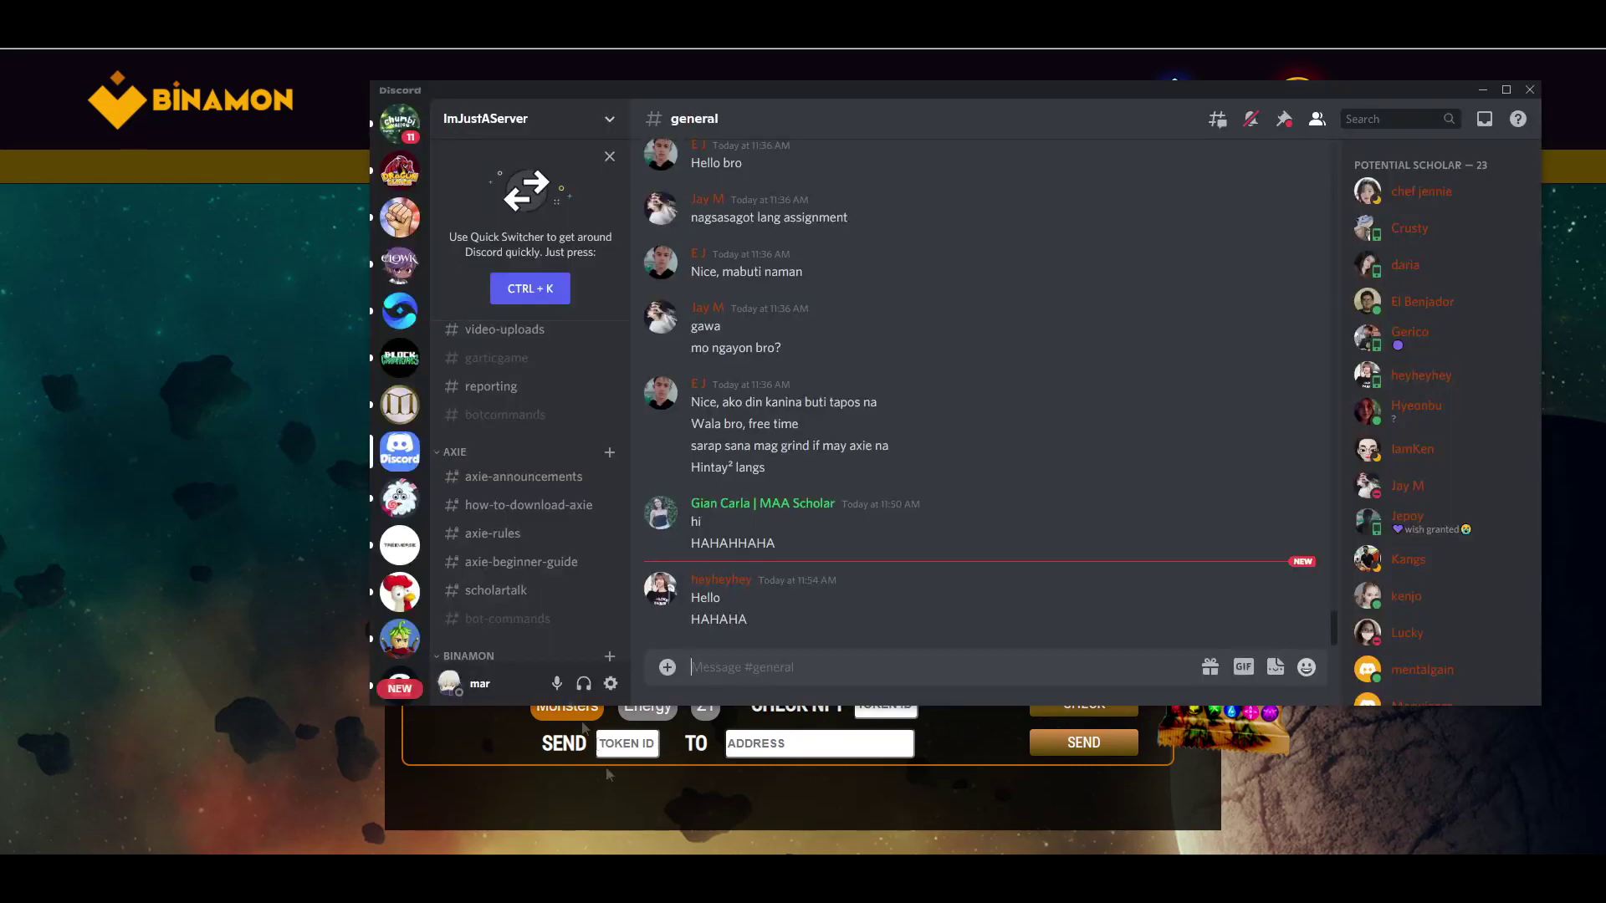
pyautogui.scroll(-2, 390, 349)
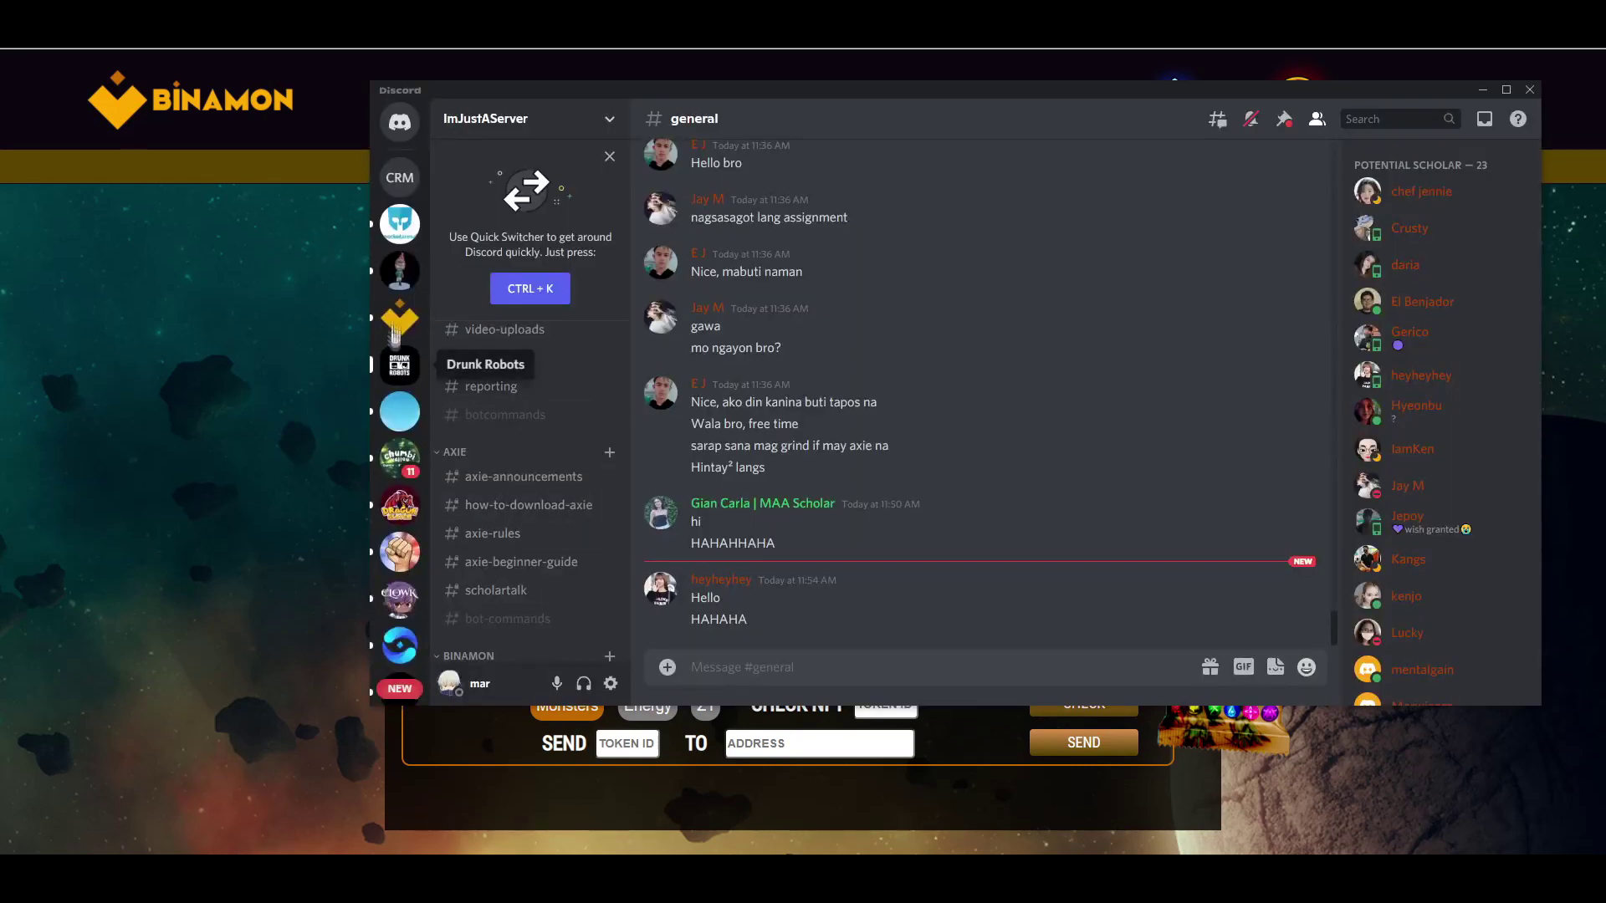
pyautogui.click(399, 364)
pyautogui.click(399, 318)
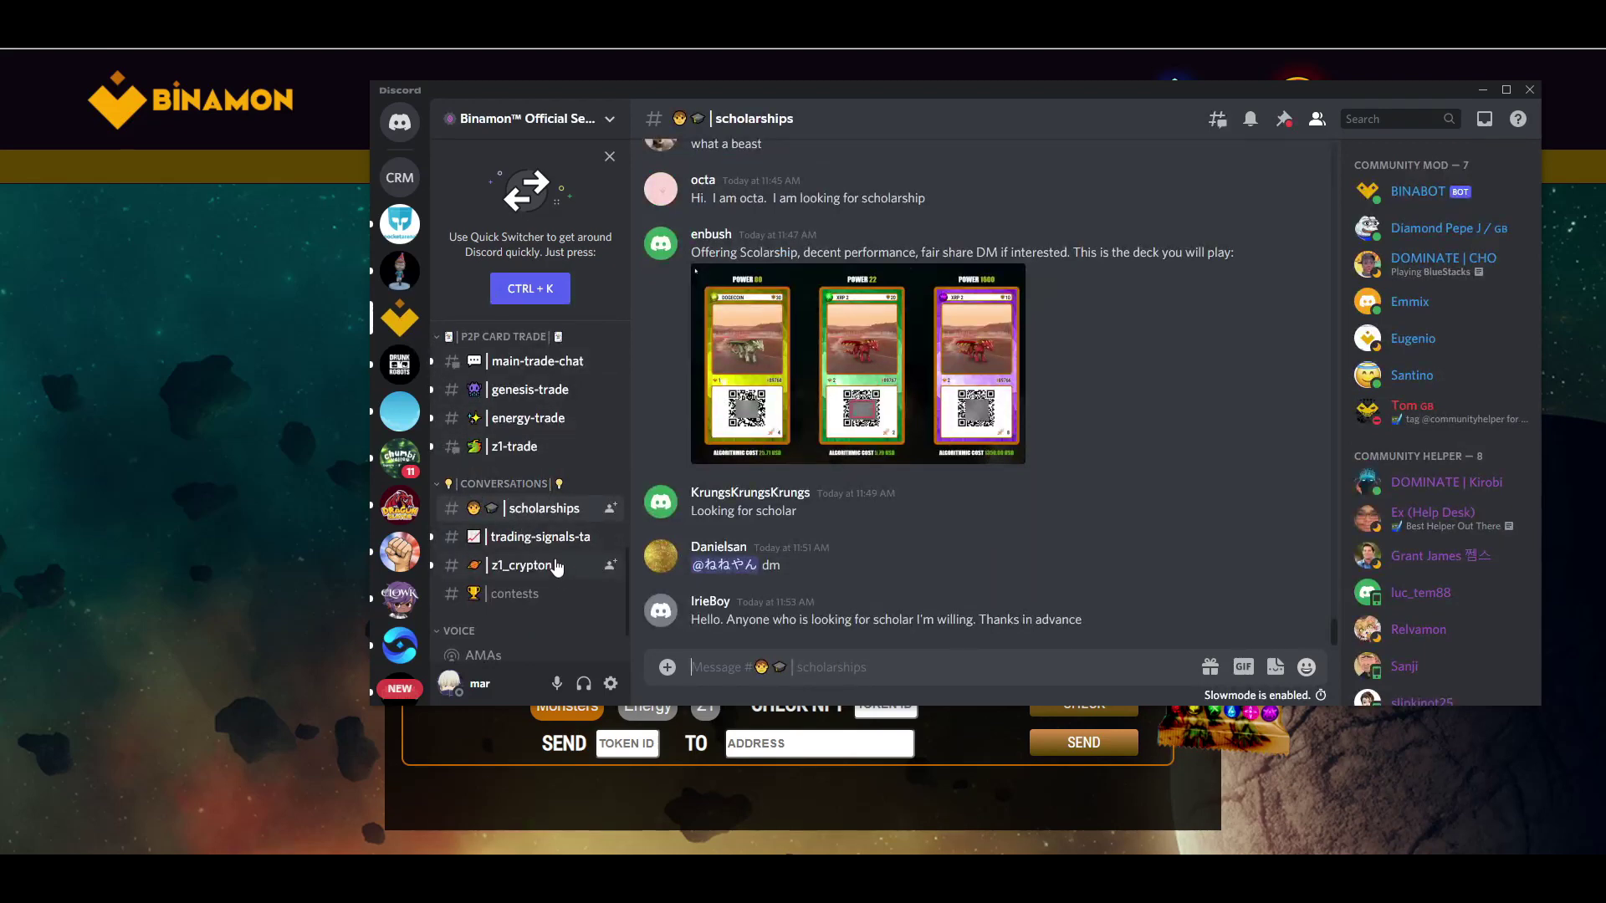
# - Browse #main-trade-chat and #z1-trade, then close Discord to see the Binamon shop
pyautogui.scroll(2, 557, 567)
pyautogui.click(537, 446)
pyautogui.click(550, 544)
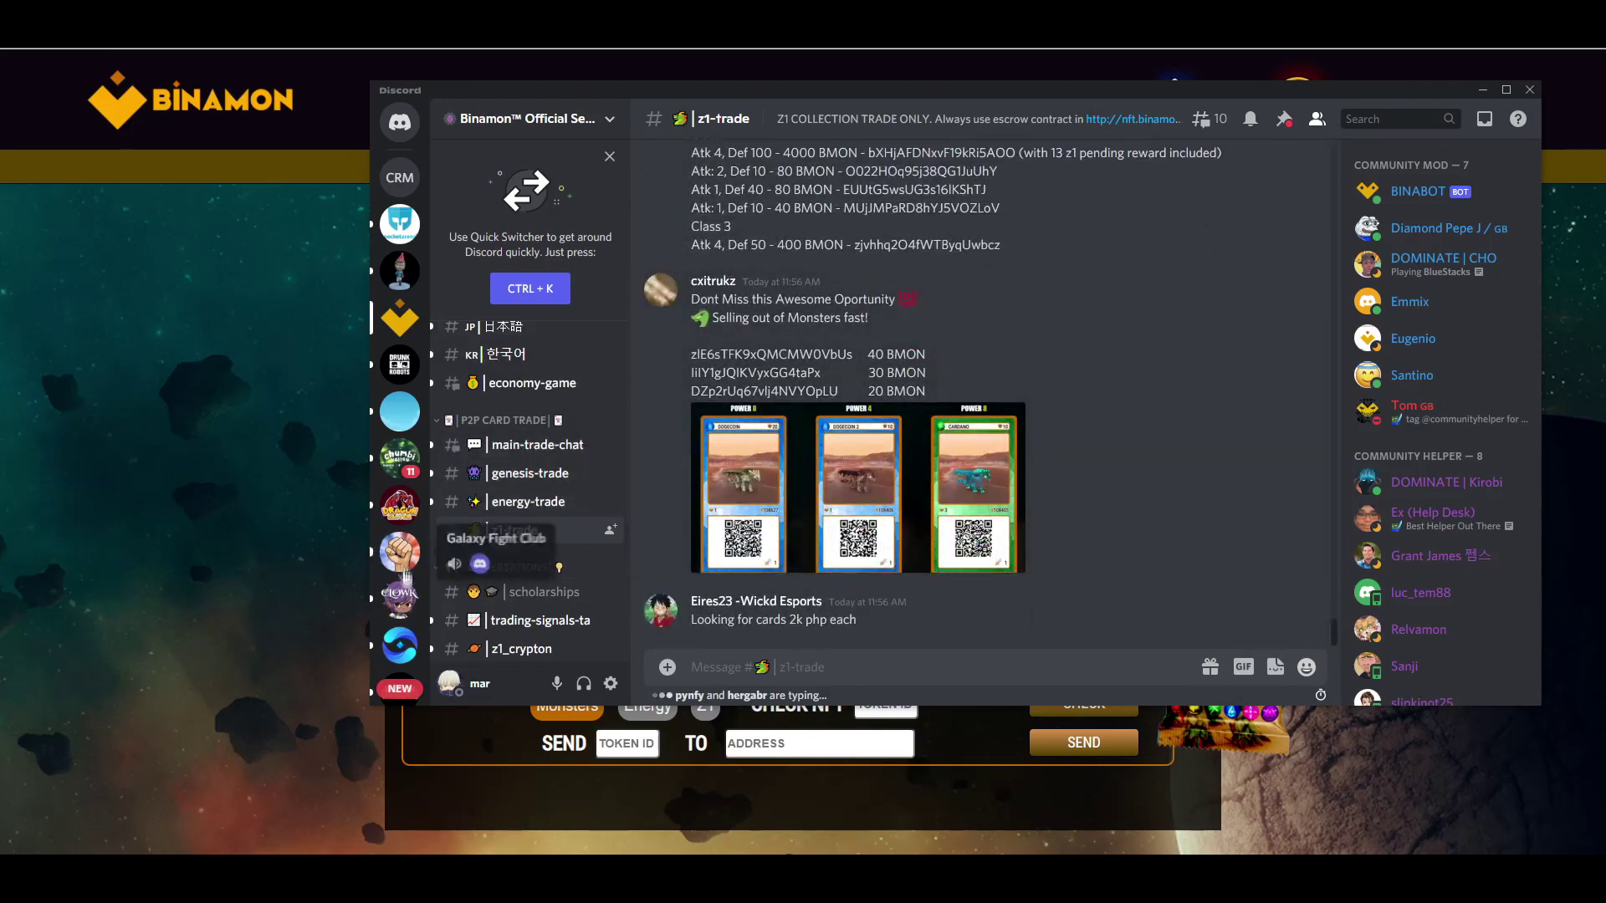
pyautogui.click(118, 579)
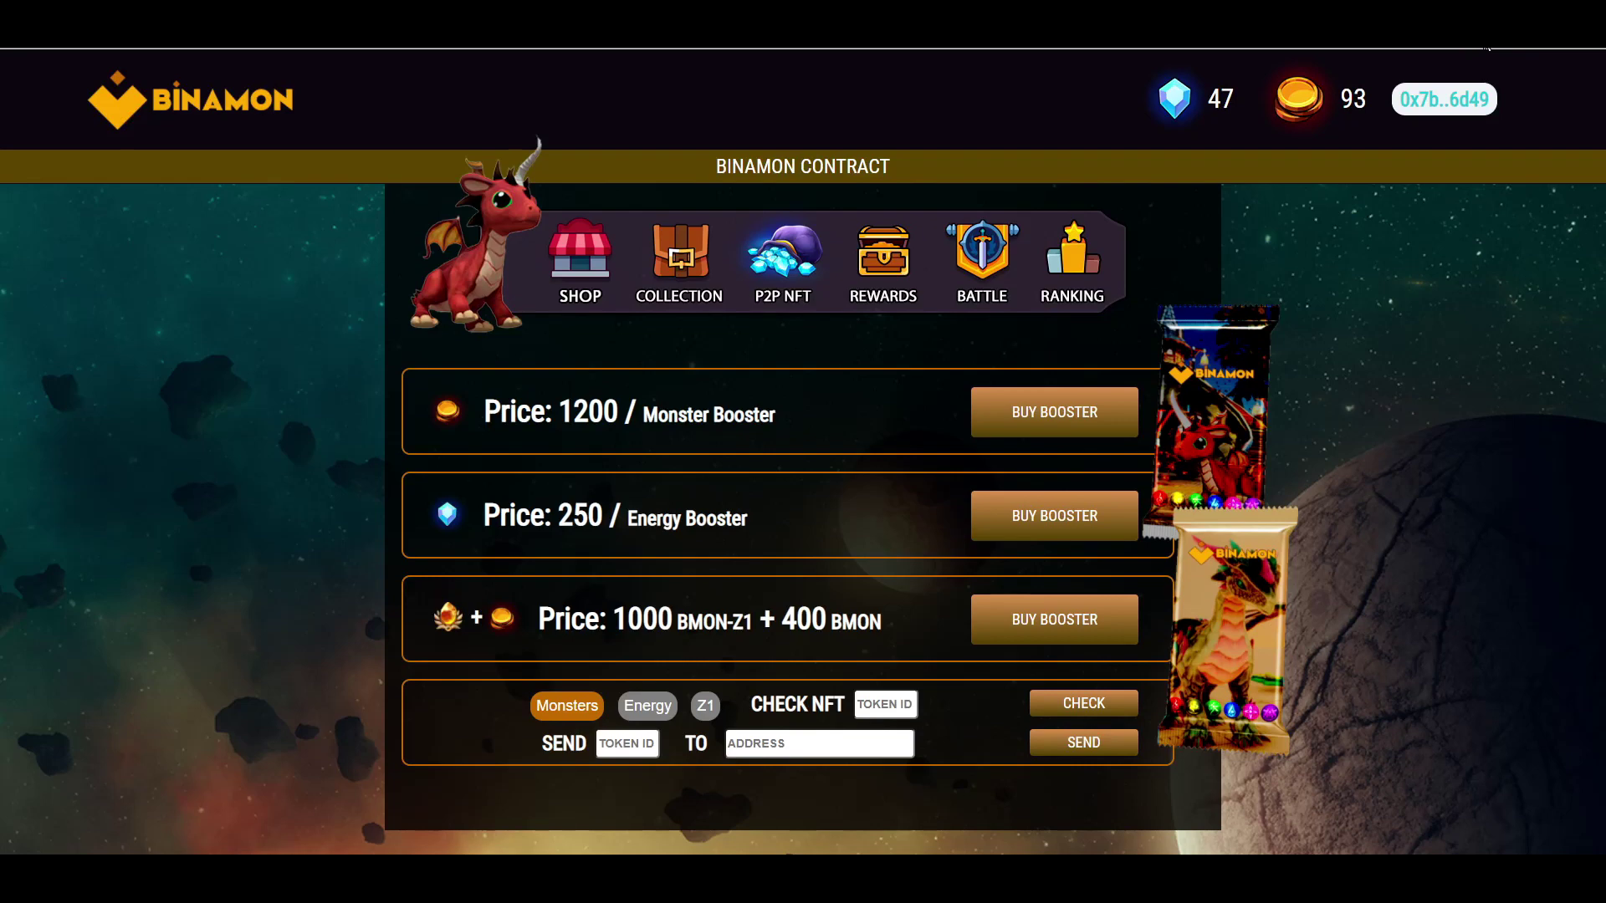
# - Add a new MetaMask account named 'Scholar 2' and close the wallet popup
pyautogui.click(1487, 47)
pyautogui.click(1461, 77)
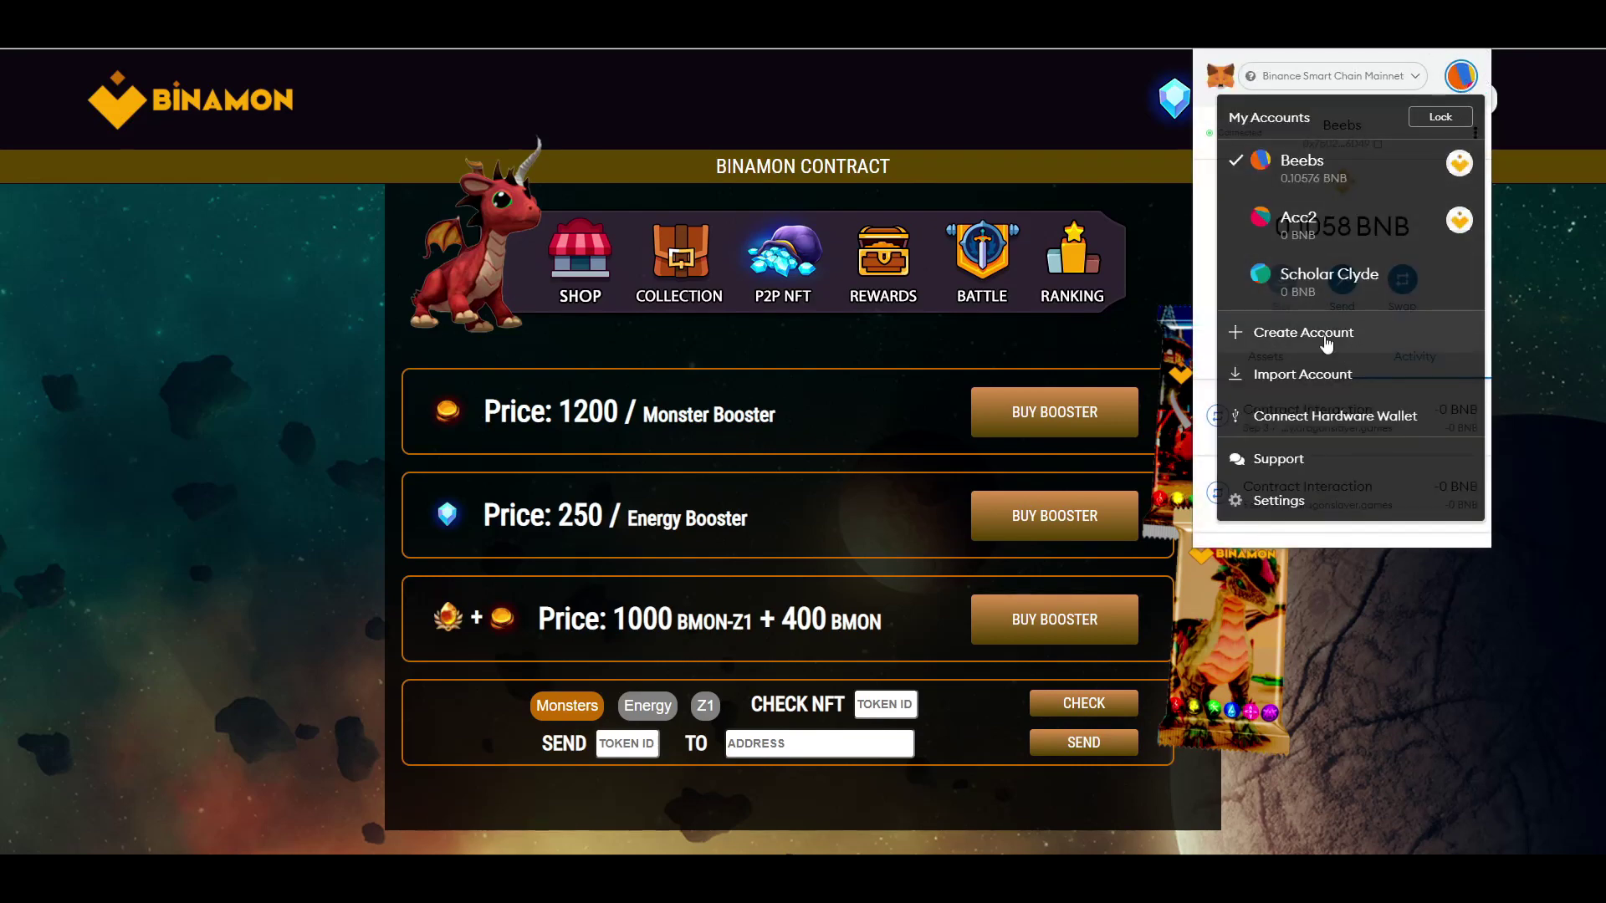
pyautogui.click(1327, 338)
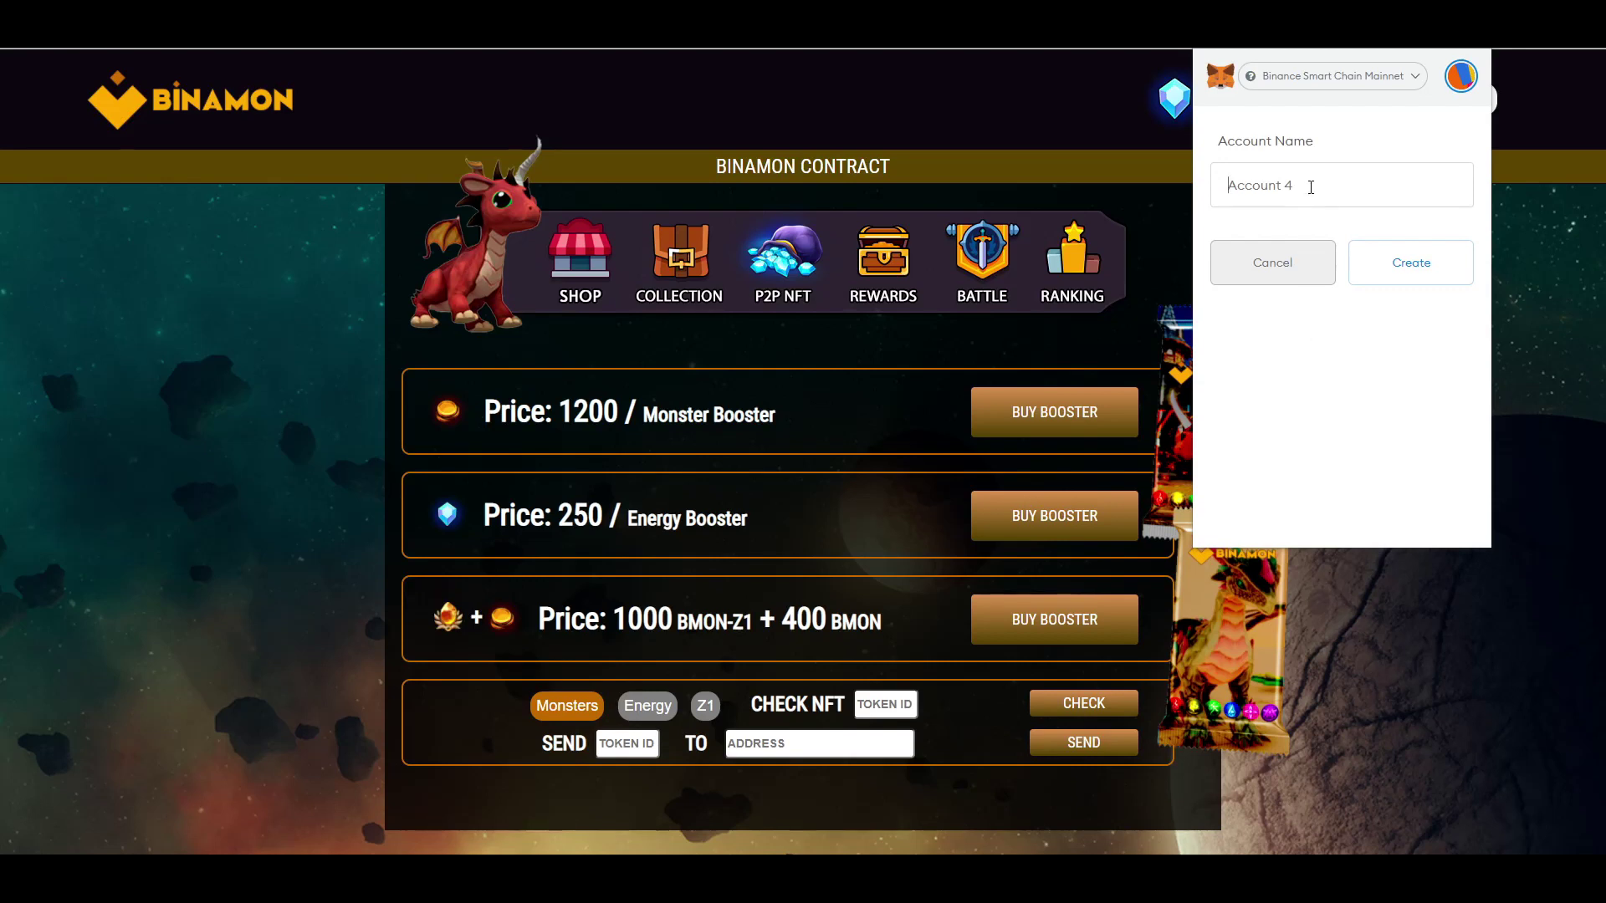
pyautogui.write('Scholar 2')
pyautogui.click(1435, 276)
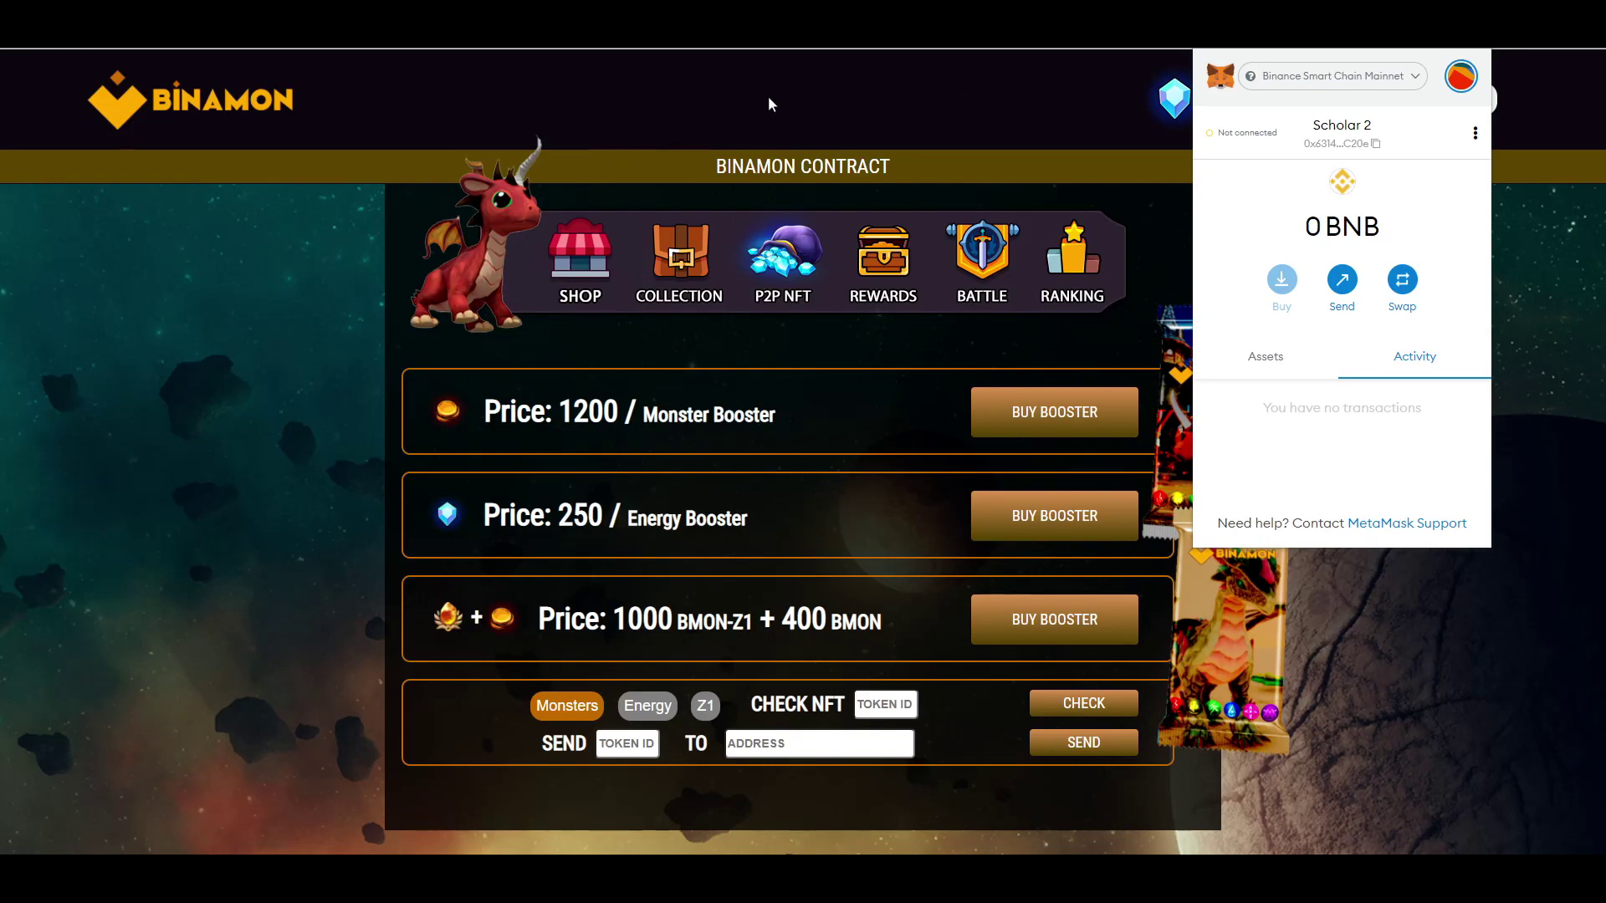
pyautogui.click(844, 126)
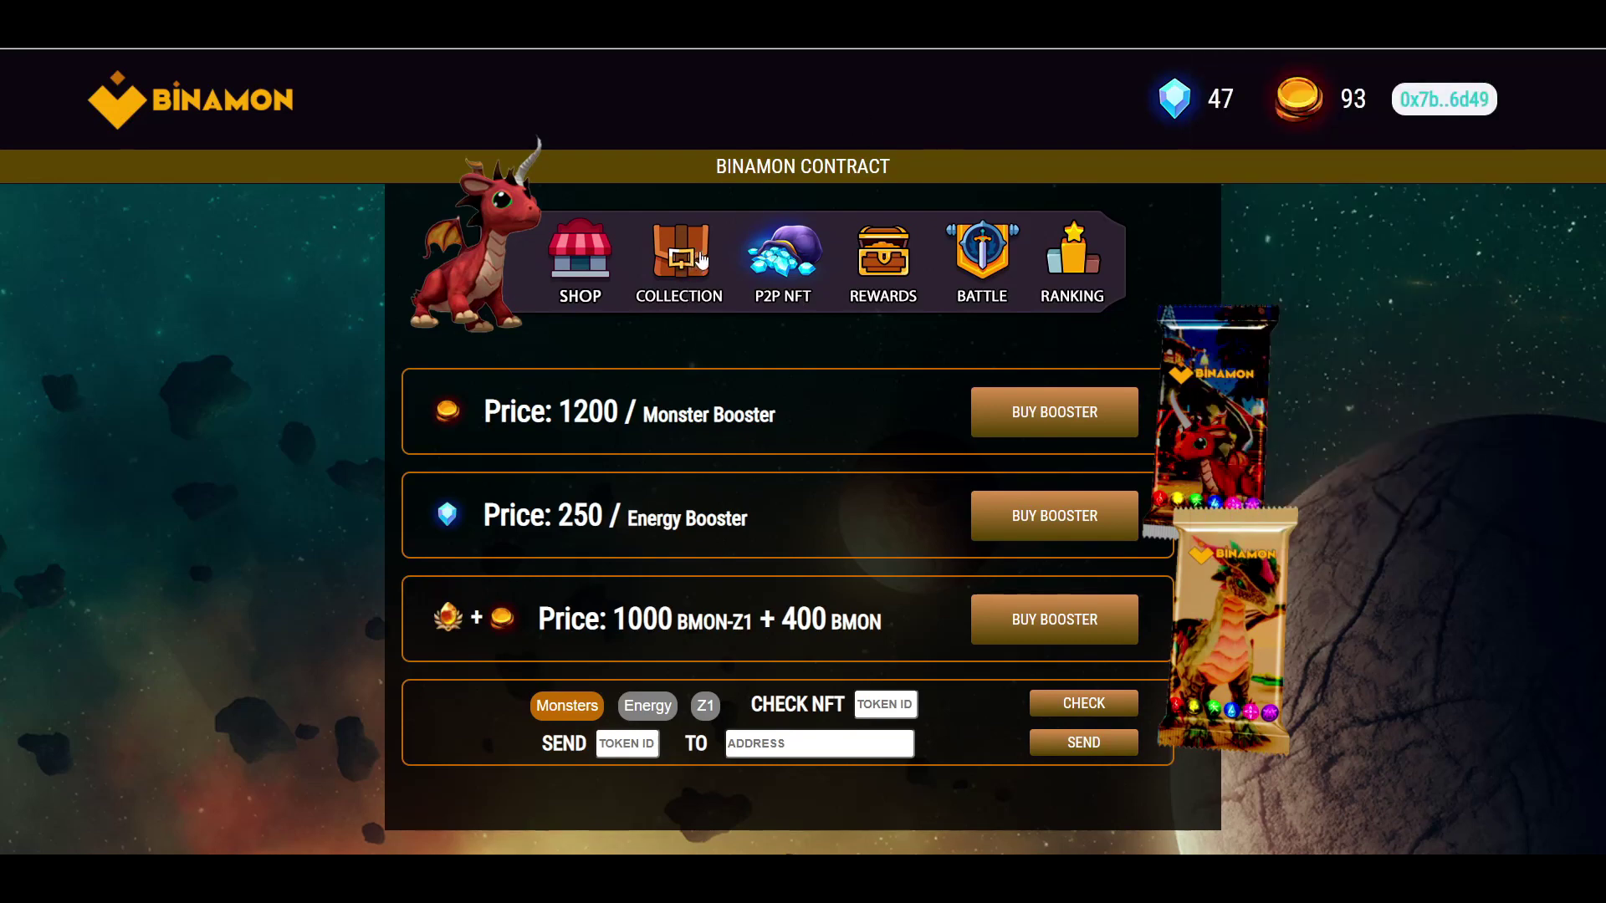
pyautogui.click(701, 262)
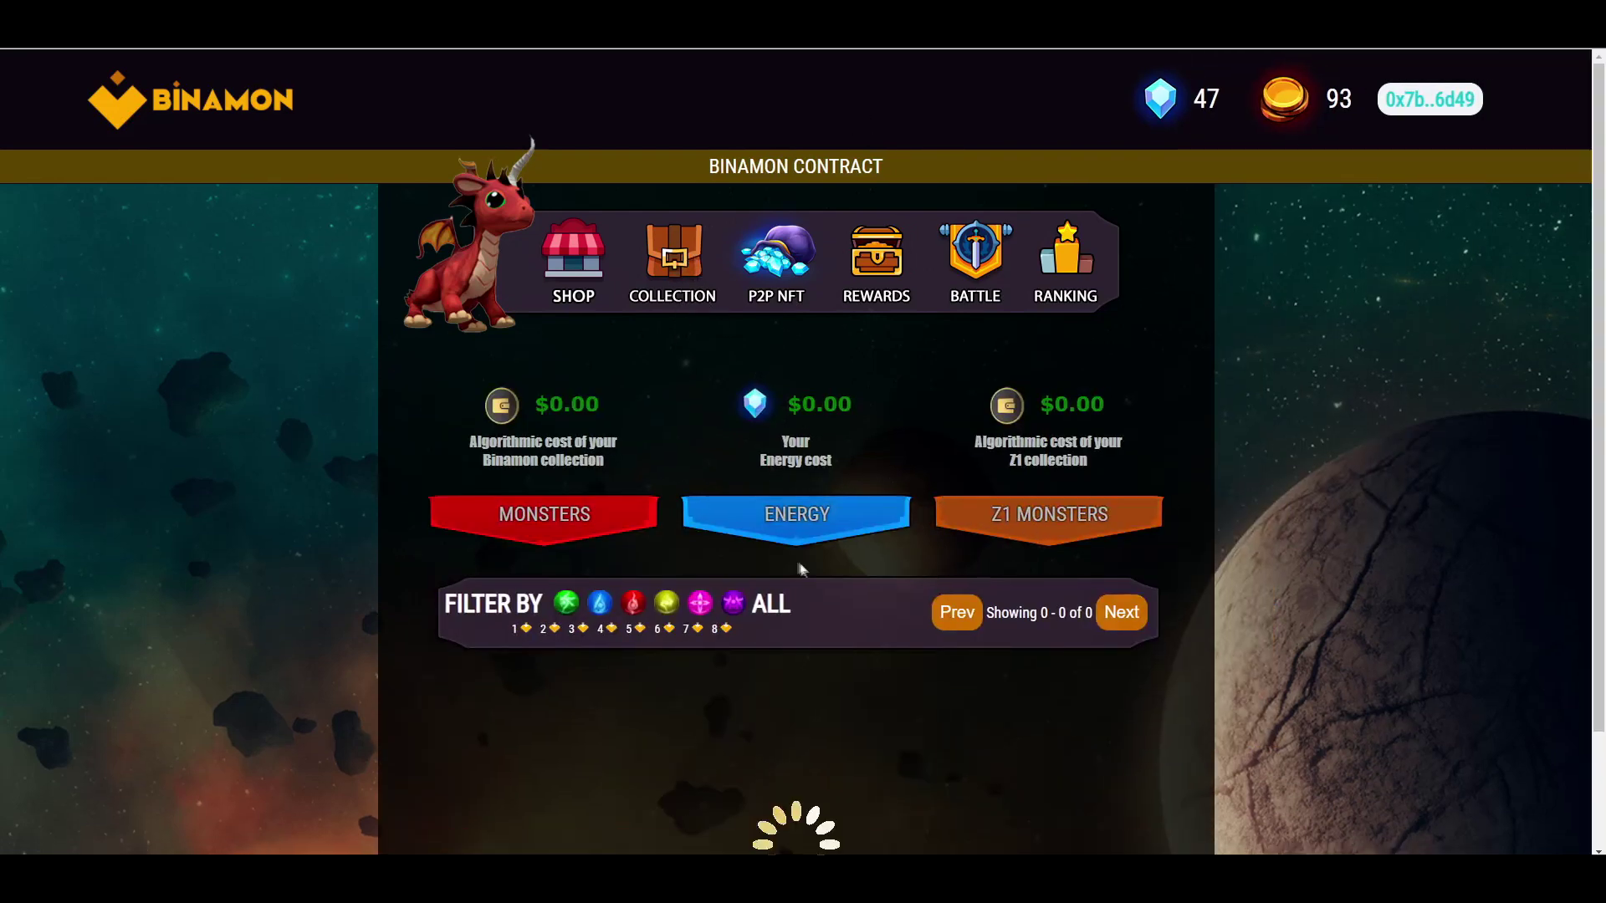
pyautogui.scroll(-2, 808, 539)
pyautogui.scroll(-4, 806, 540)
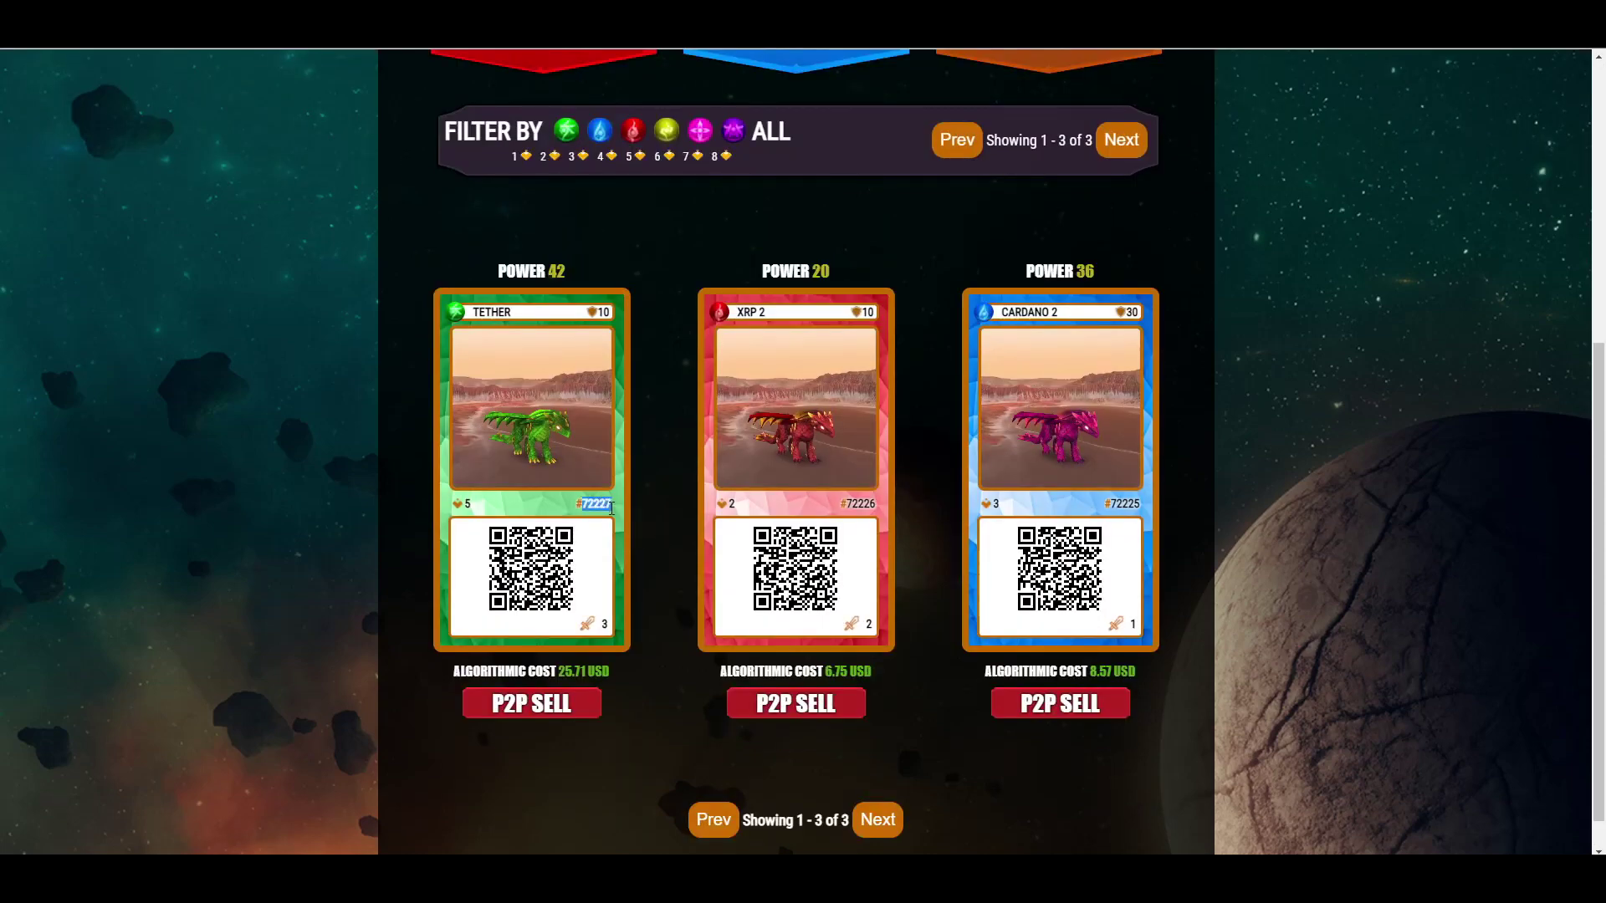
pyautogui.scroll(6, 645, 511)
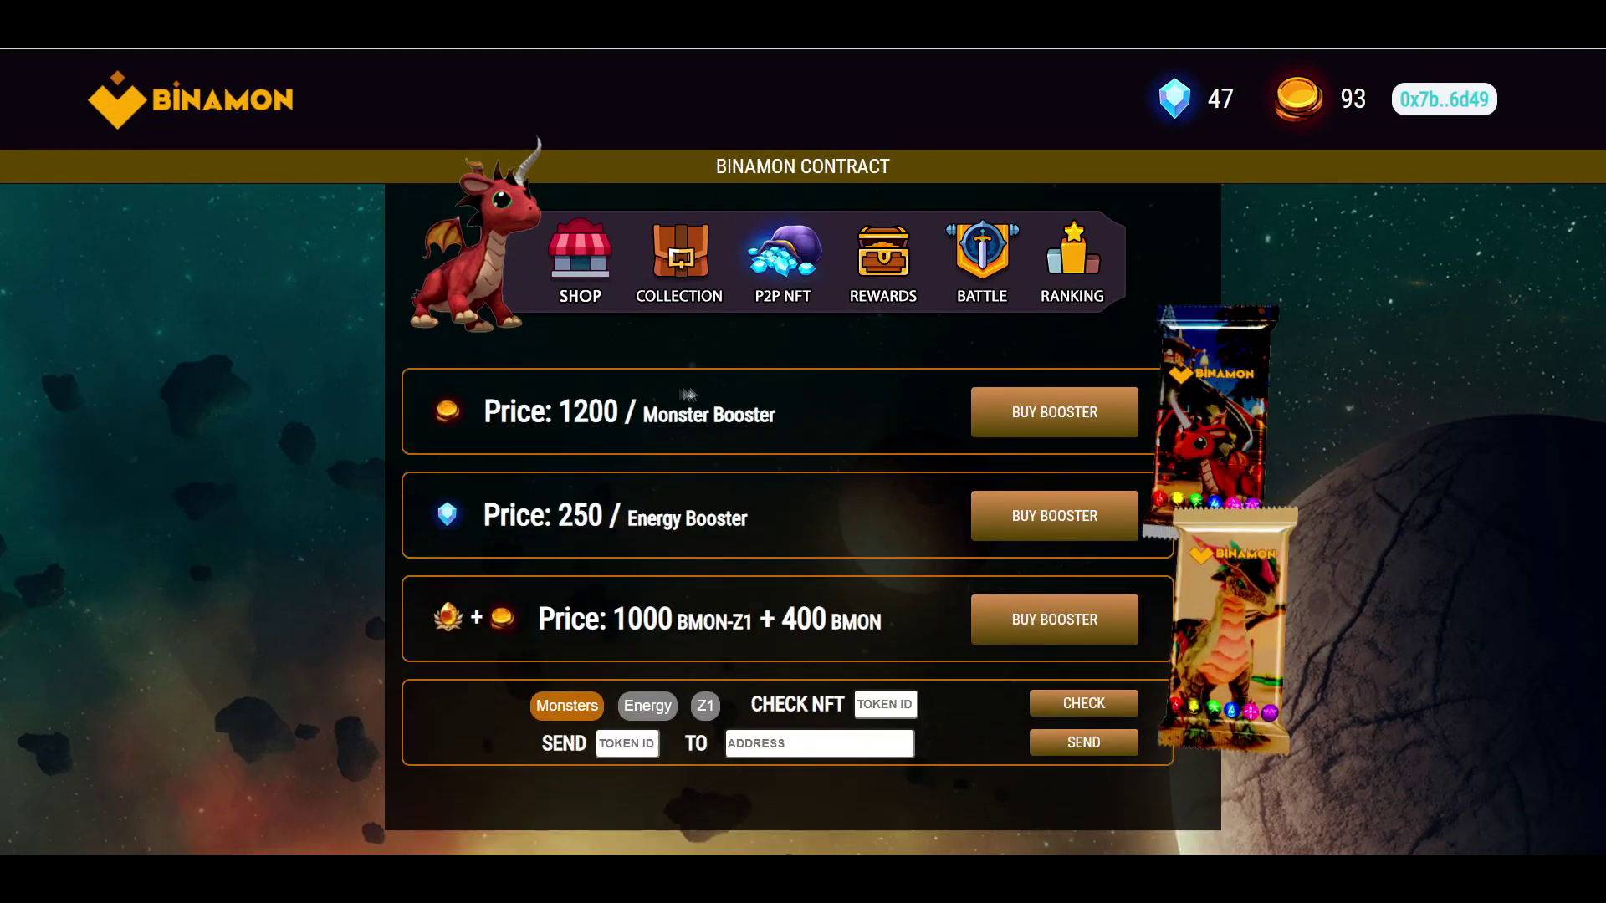
pyautogui.click(635, 742)
pyautogui.write('72227')
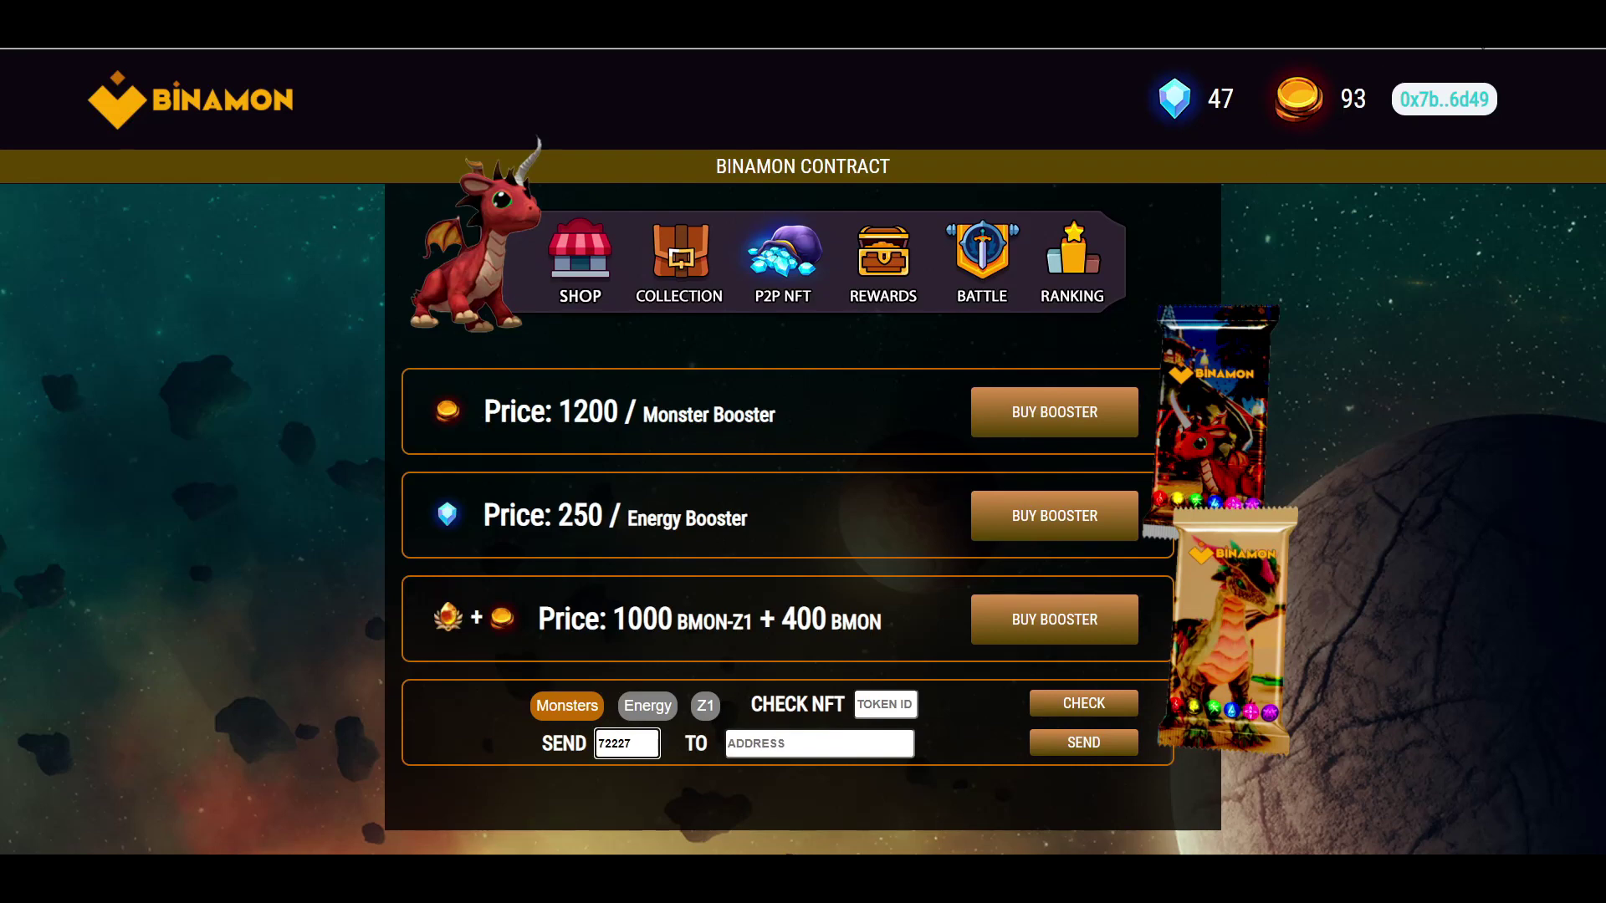
# - Copy the Scholar 2 wallet address in MetaMask, then switch back to the main funded account
pyautogui.click(1482, 52)
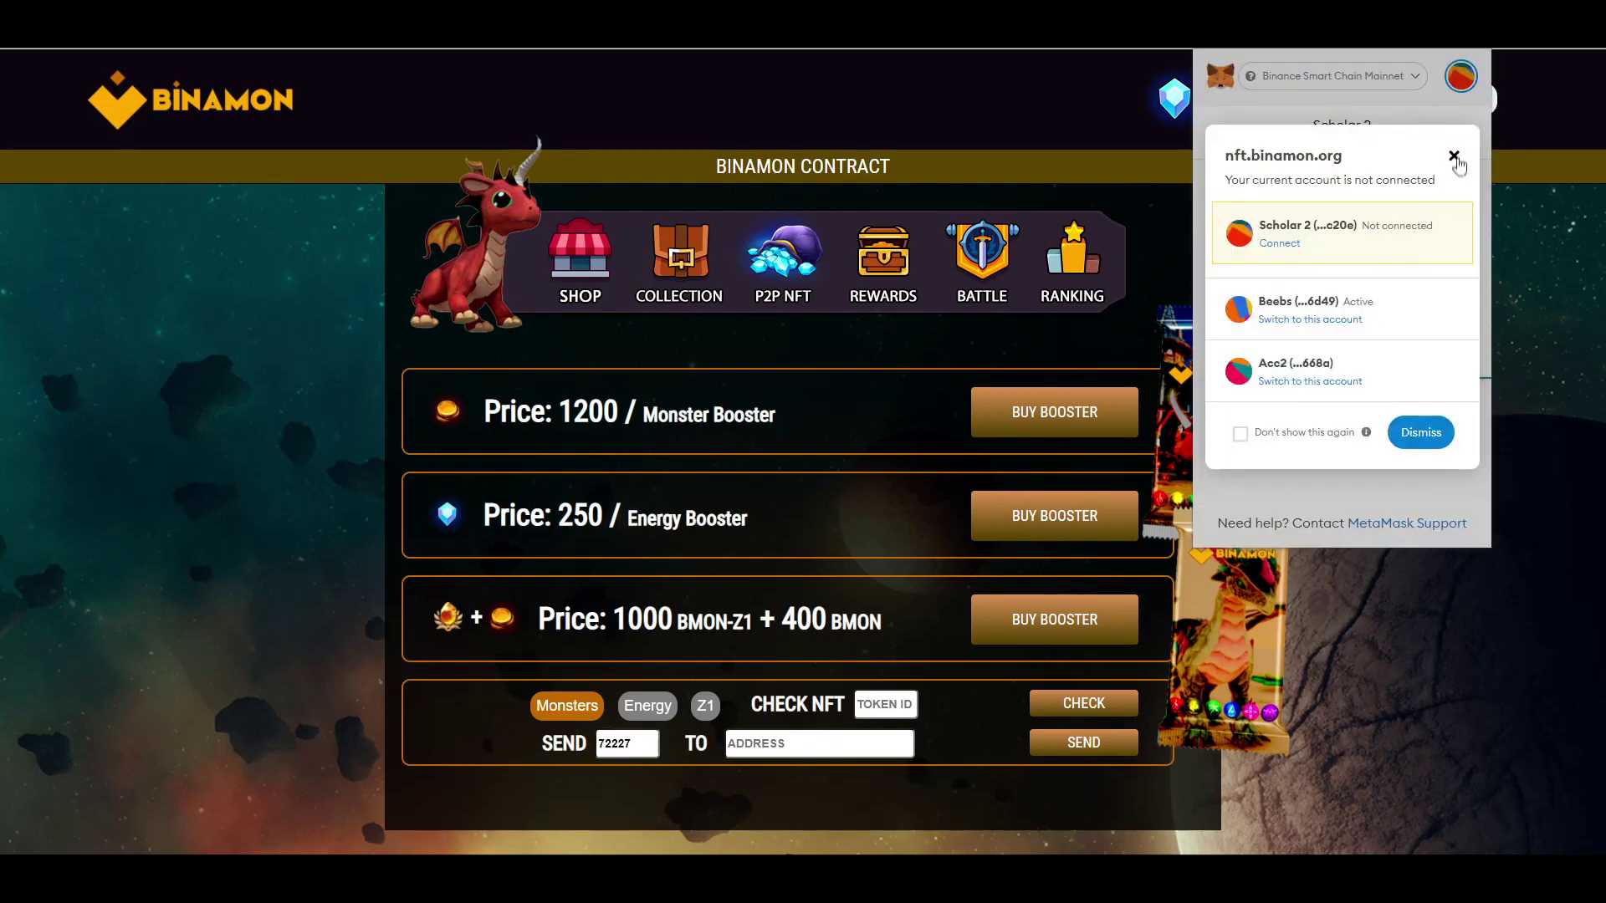
pyautogui.click(1455, 159)
pyautogui.click(1346, 142)
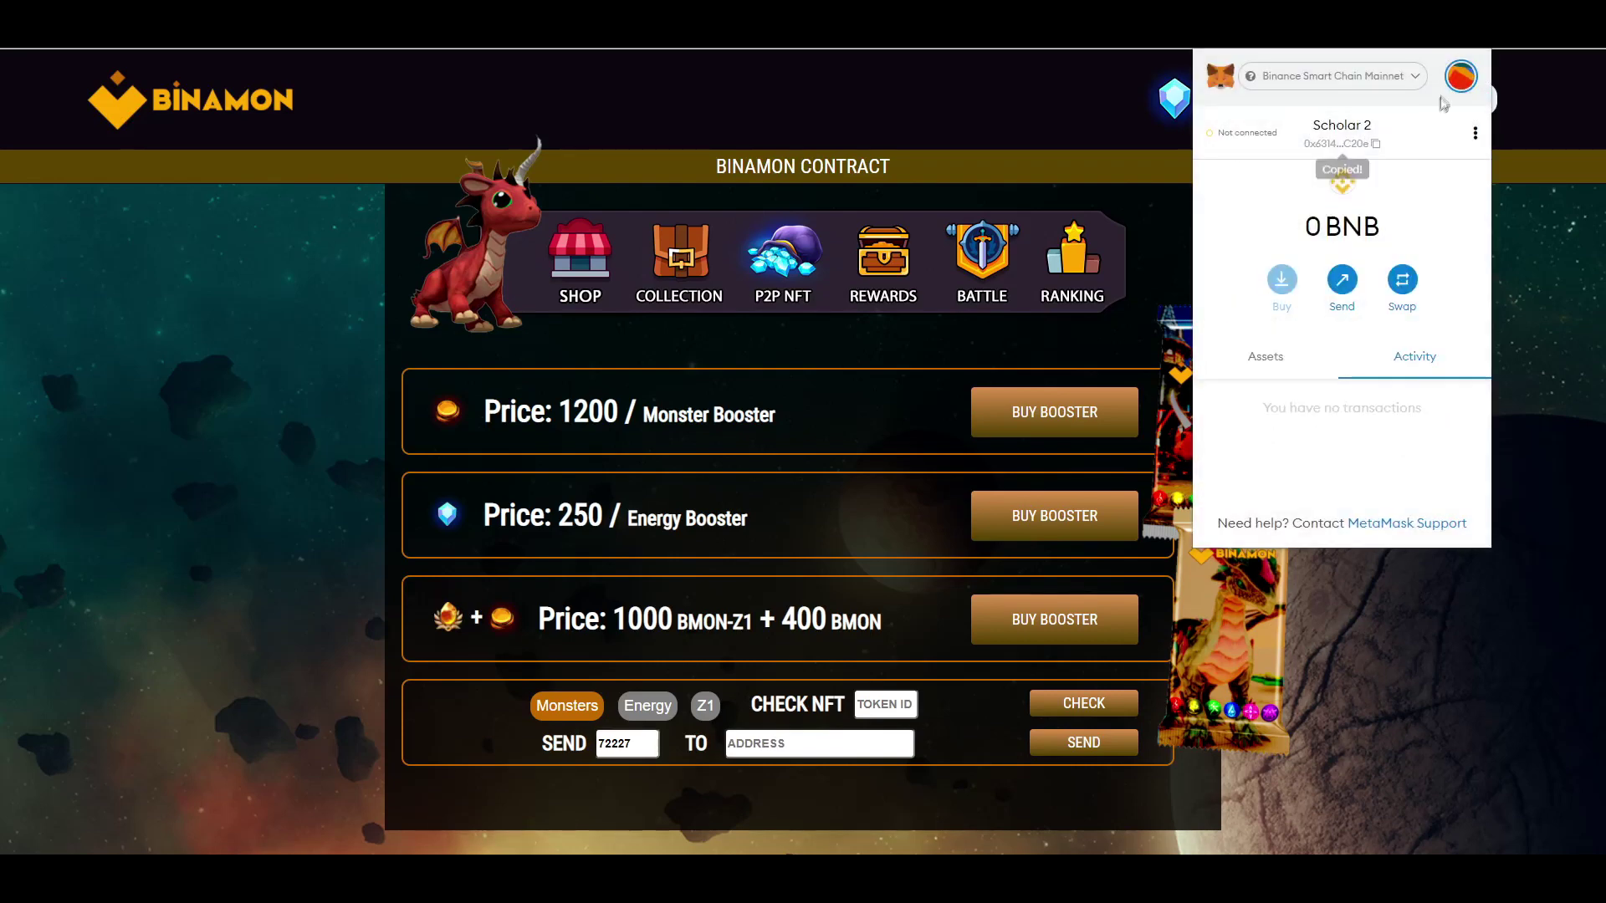
pyautogui.click(1460, 79)
pyautogui.click(1332, 168)
pyautogui.click(627, 743)
# - Paste Scholar 2's address as recipient, choose Z1, and send and confirm token 72227
pyautogui.click(837, 743)
pyautogui.hotkey('ctrl', 'v')
pyautogui.click(1015, 758)
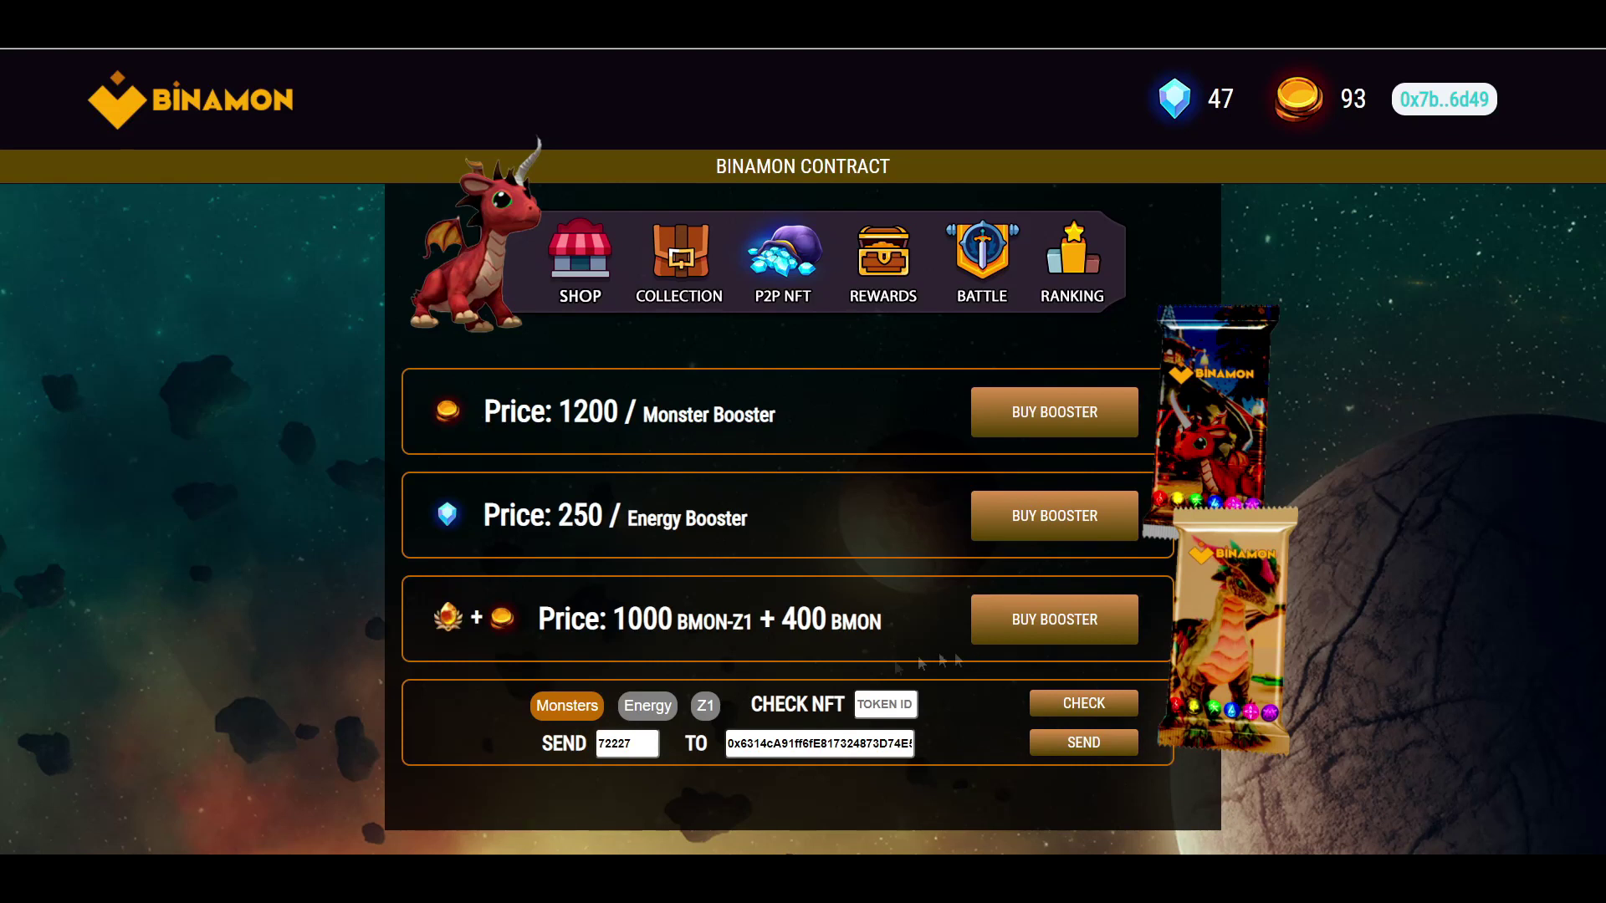
pyautogui.click(705, 705)
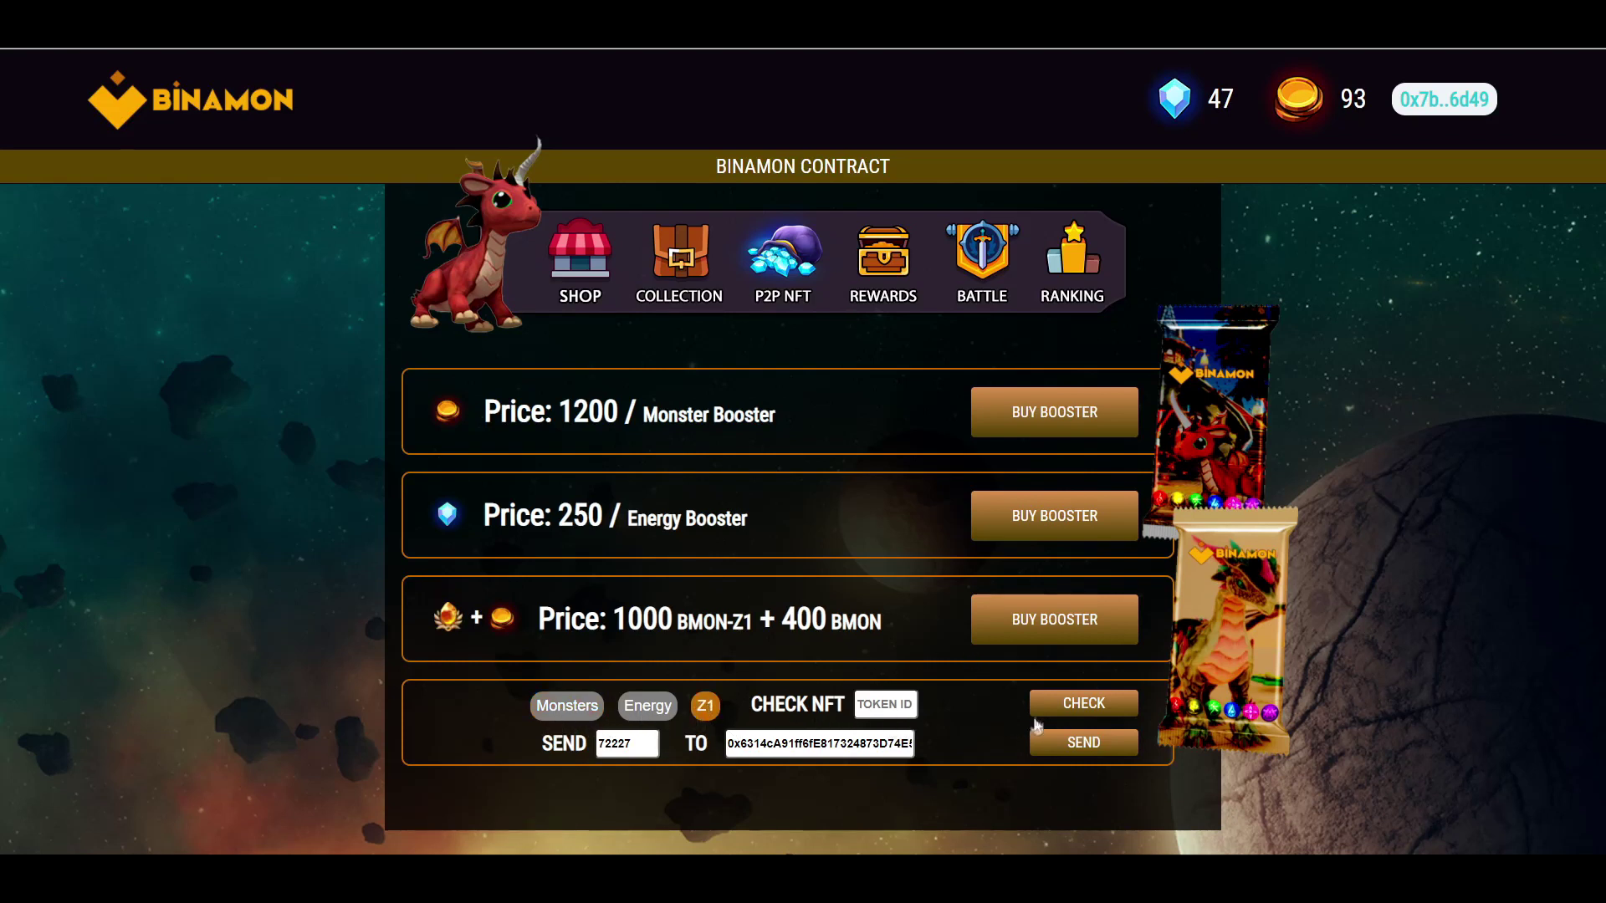
pyautogui.click(1064, 746)
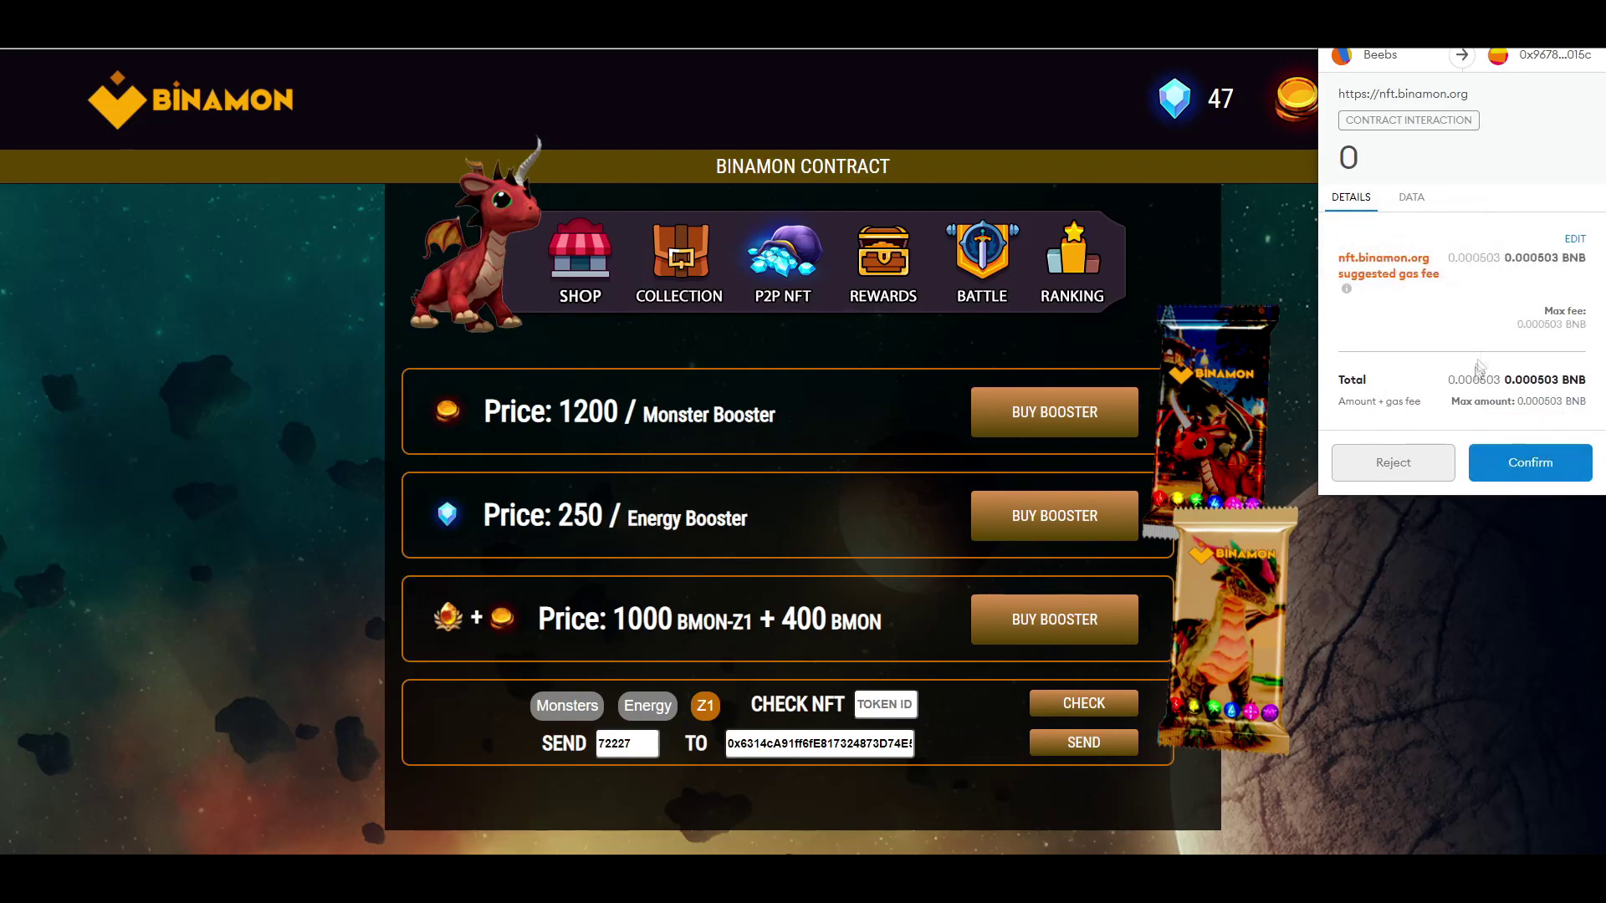
pyautogui.click(1519, 473)
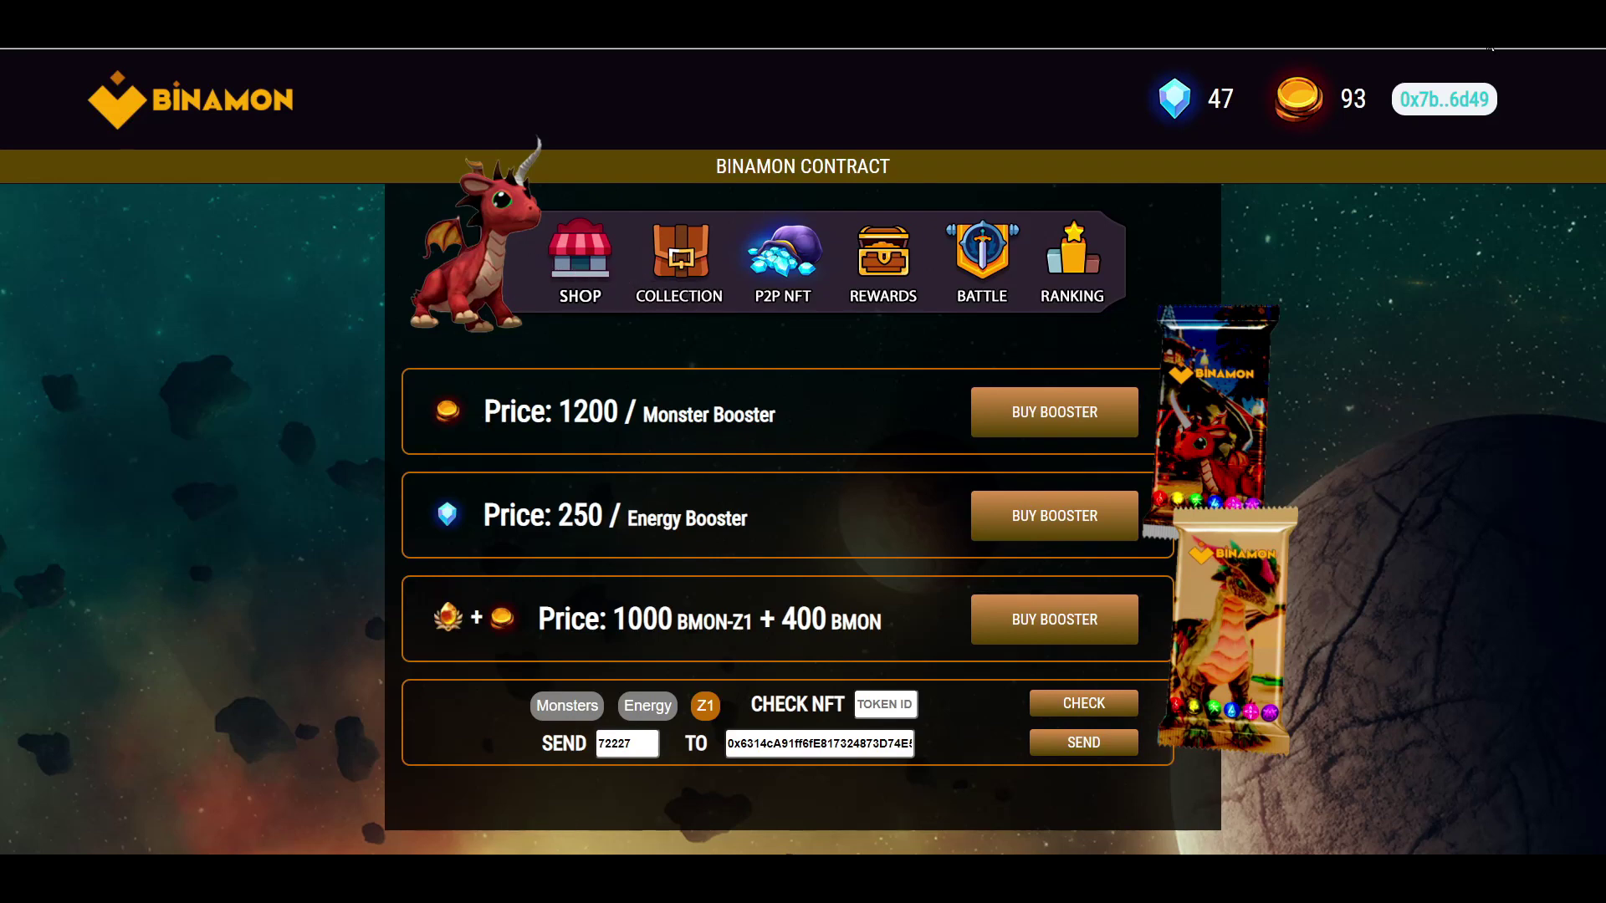
# - Switch MetaMask to Scholar 2 and connect it to the Binamon site
pyautogui.click(1491, 47)
pyautogui.click(1460, 75)
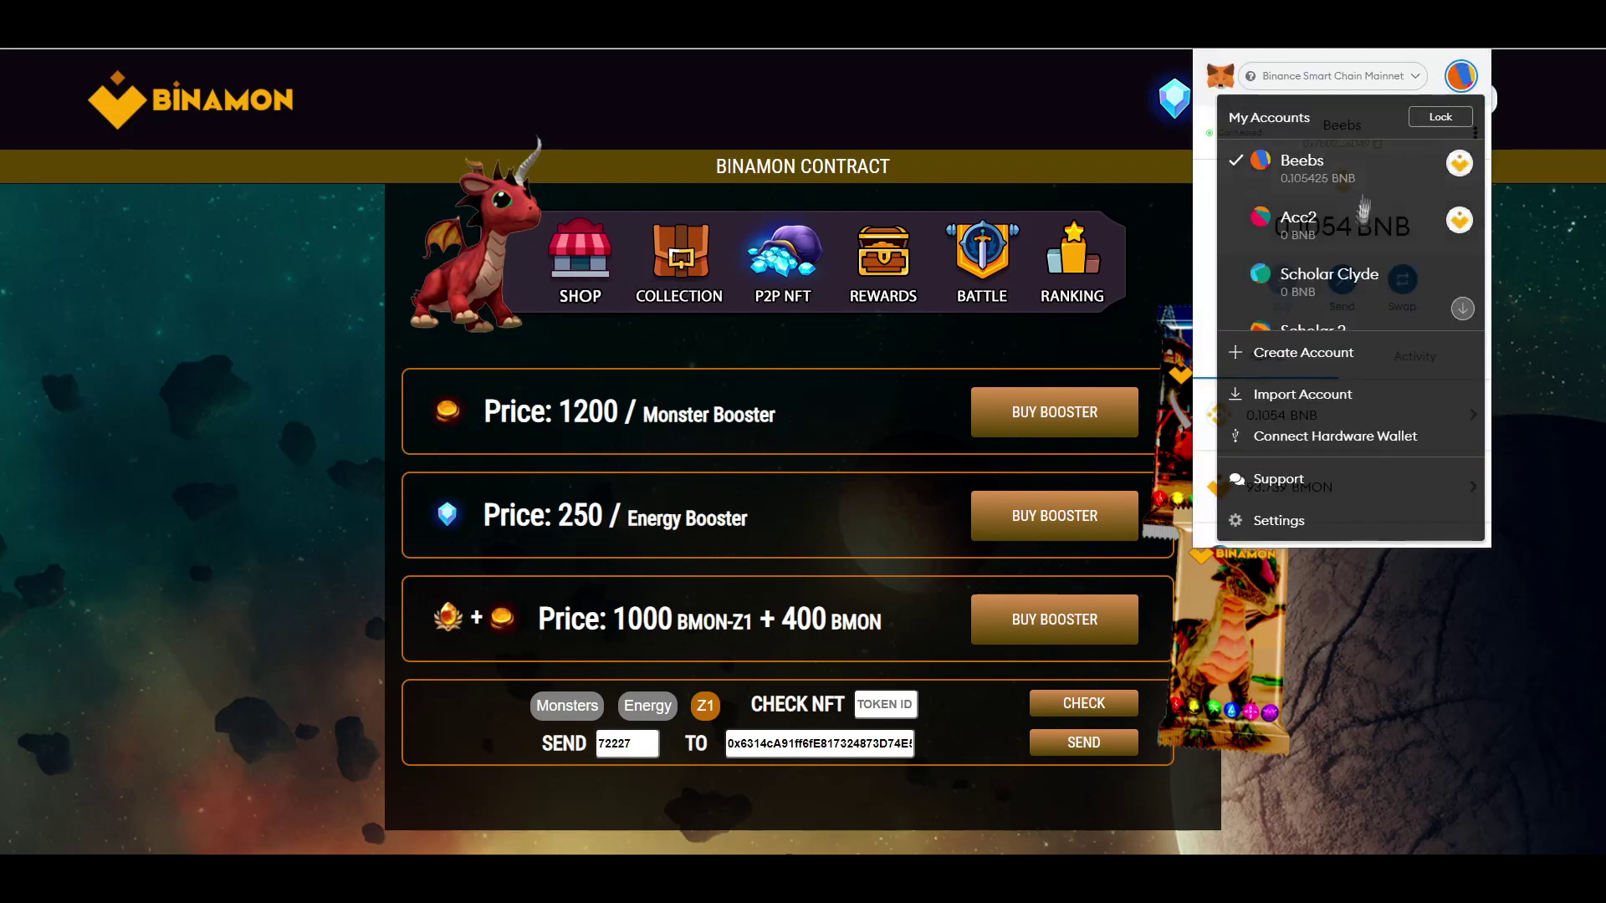
pyautogui.scroll(-1, 1347, 251)
pyautogui.click(1370, 322)
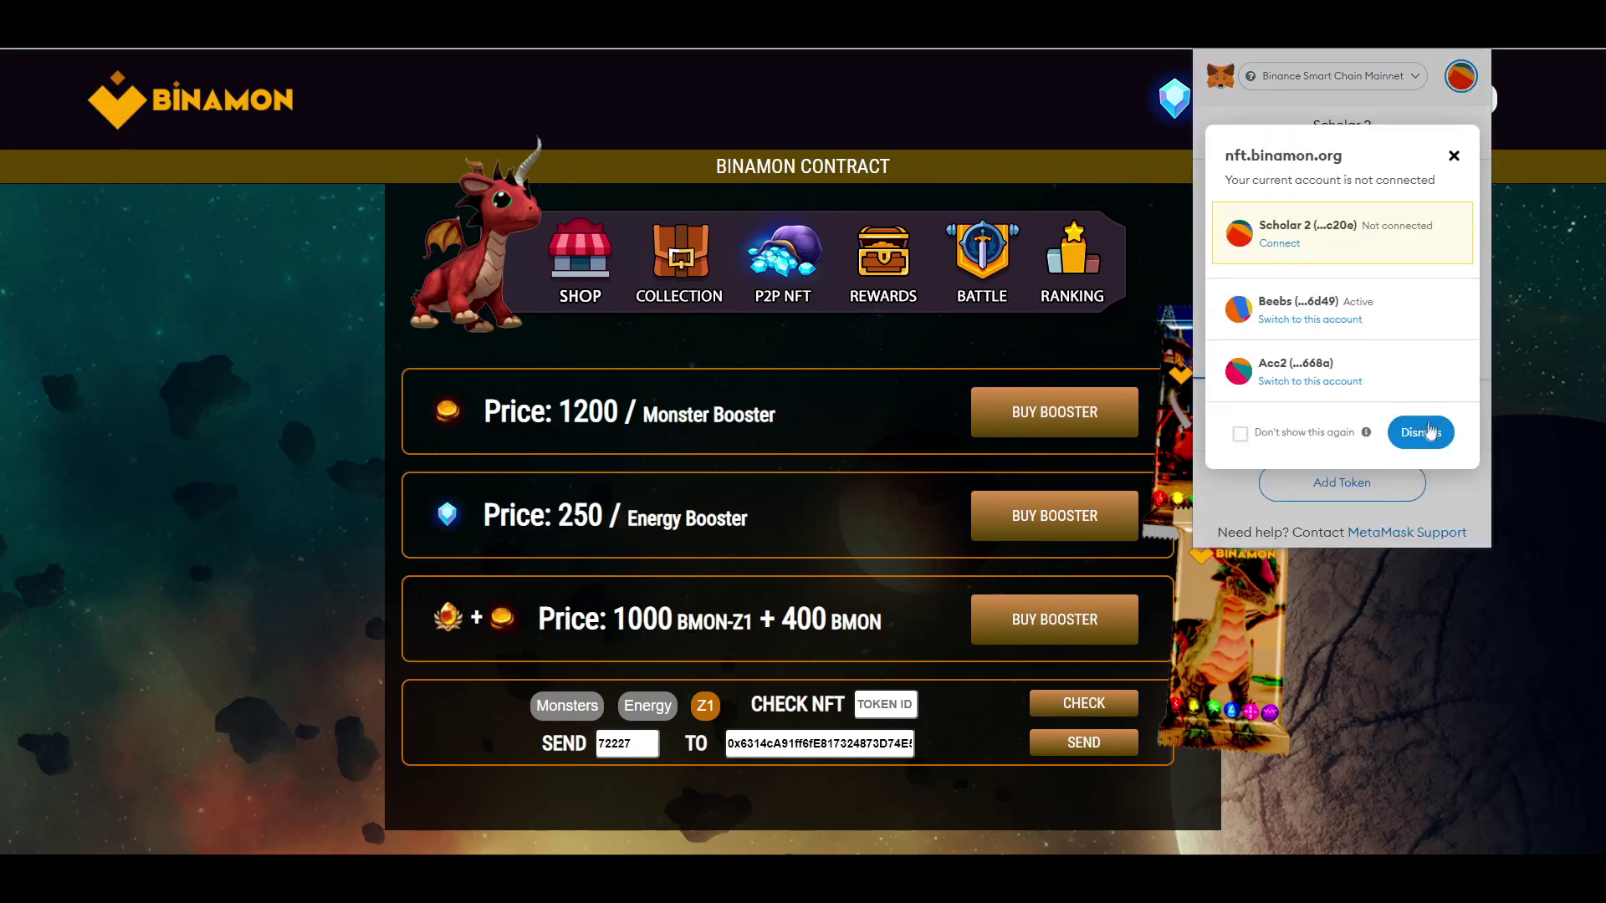
pyautogui.click(1276, 245)
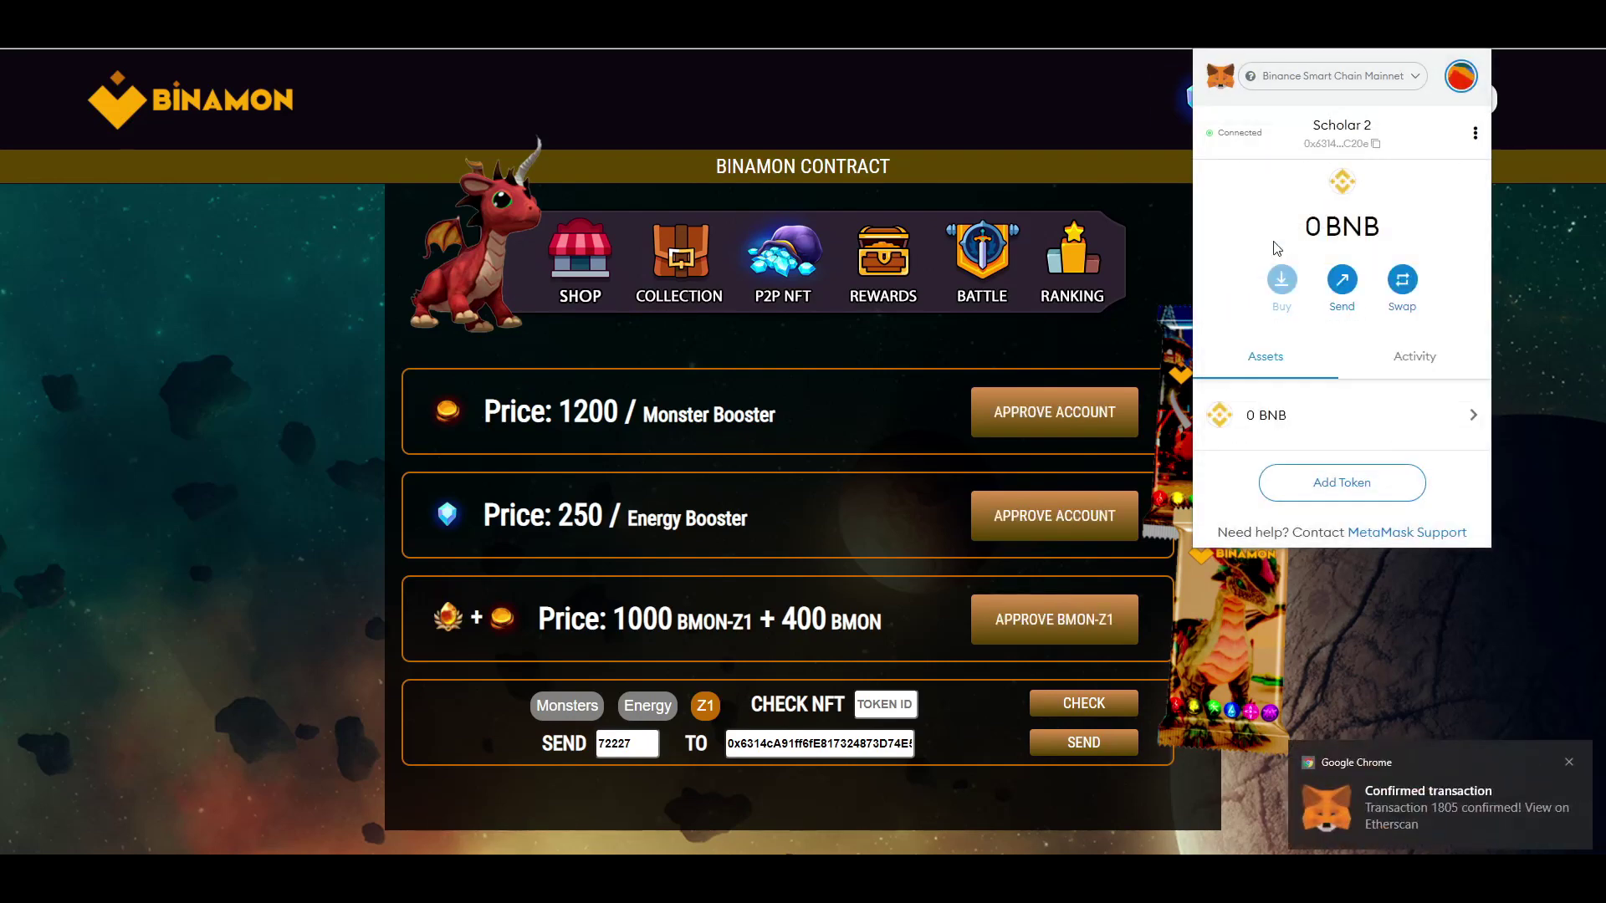
pyautogui.click(1071, 144)
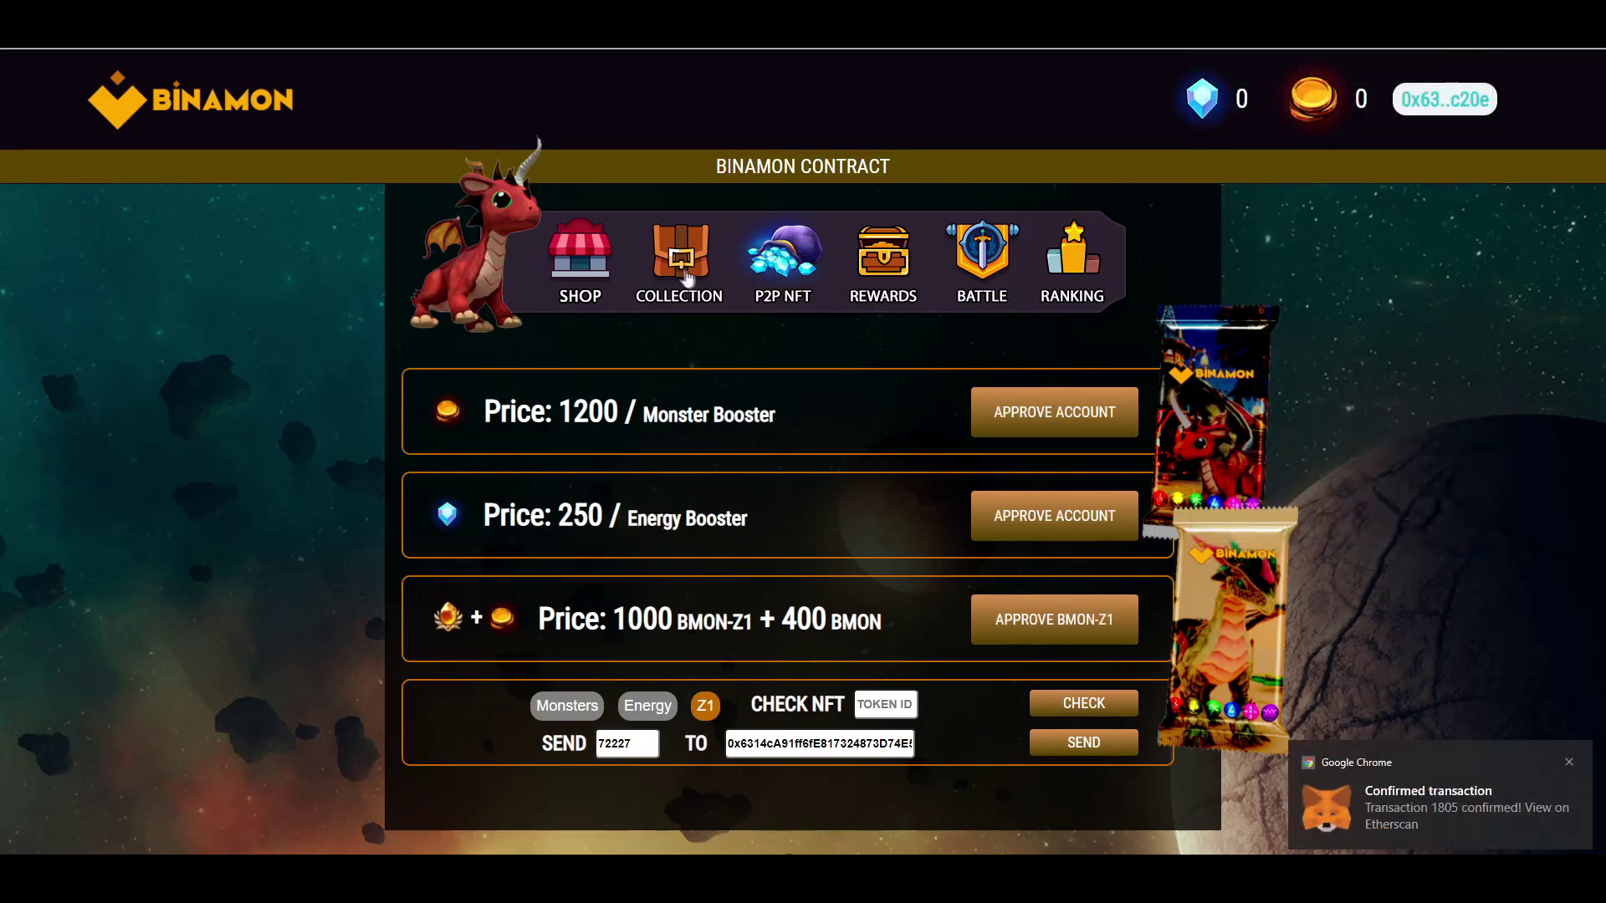
# - Find the TETHER monster #72227 among the collection's Z1 monsters
pyautogui.click(698, 284)
pyautogui.click(1042, 514)
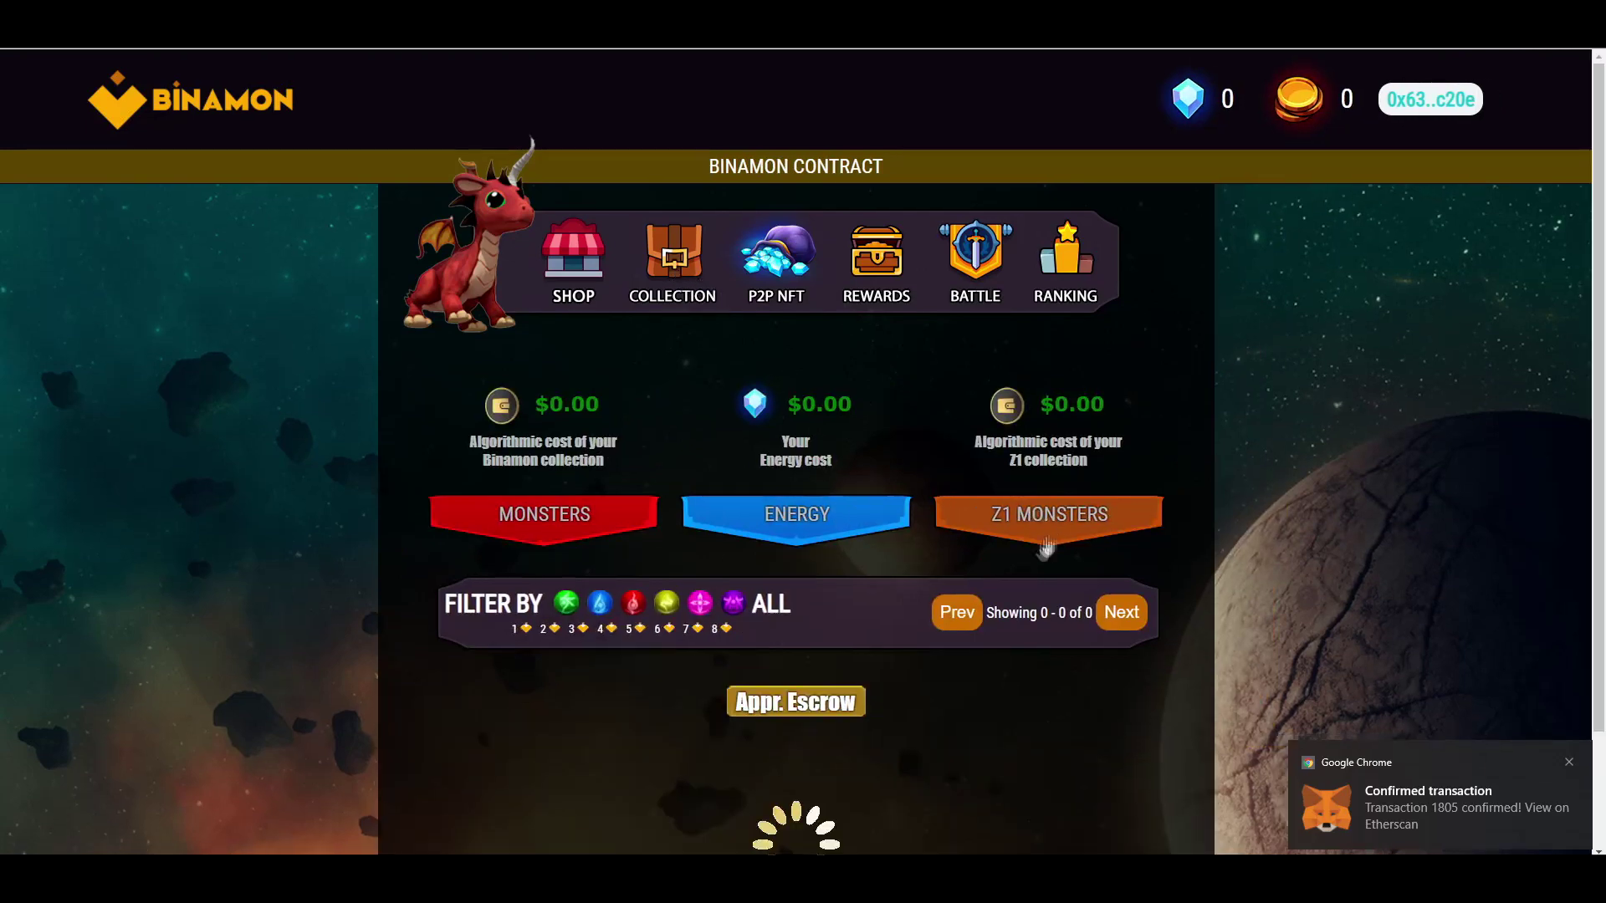
pyautogui.scroll(-2, 914, 616)
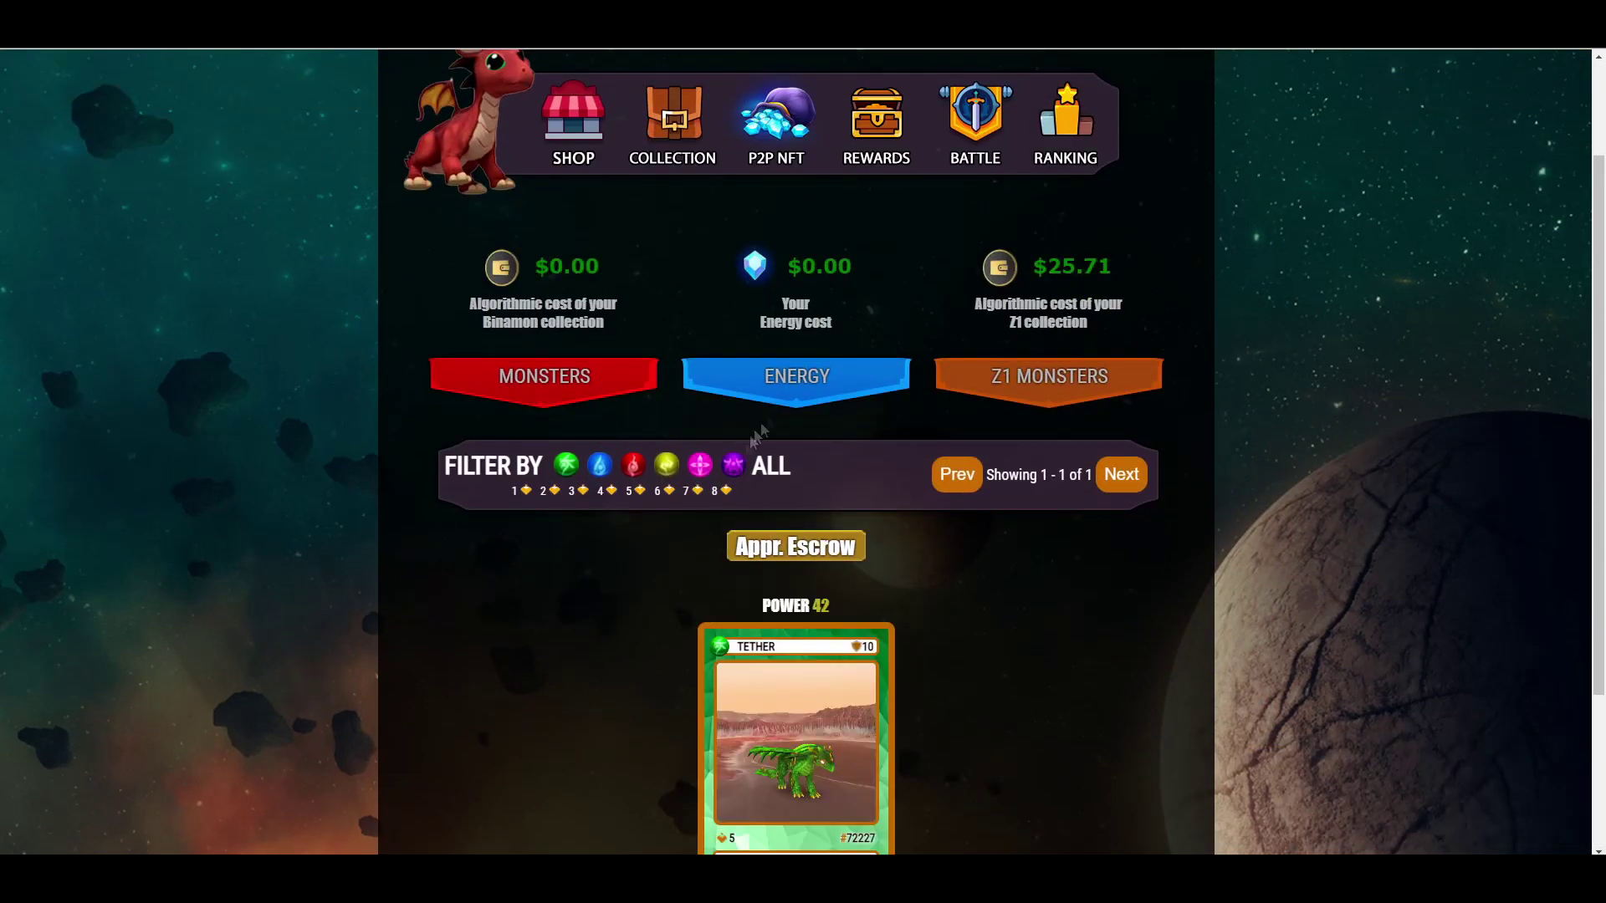
pyautogui.scroll(-1, 946, 604)
pyautogui.scroll(-1, 946, 604)
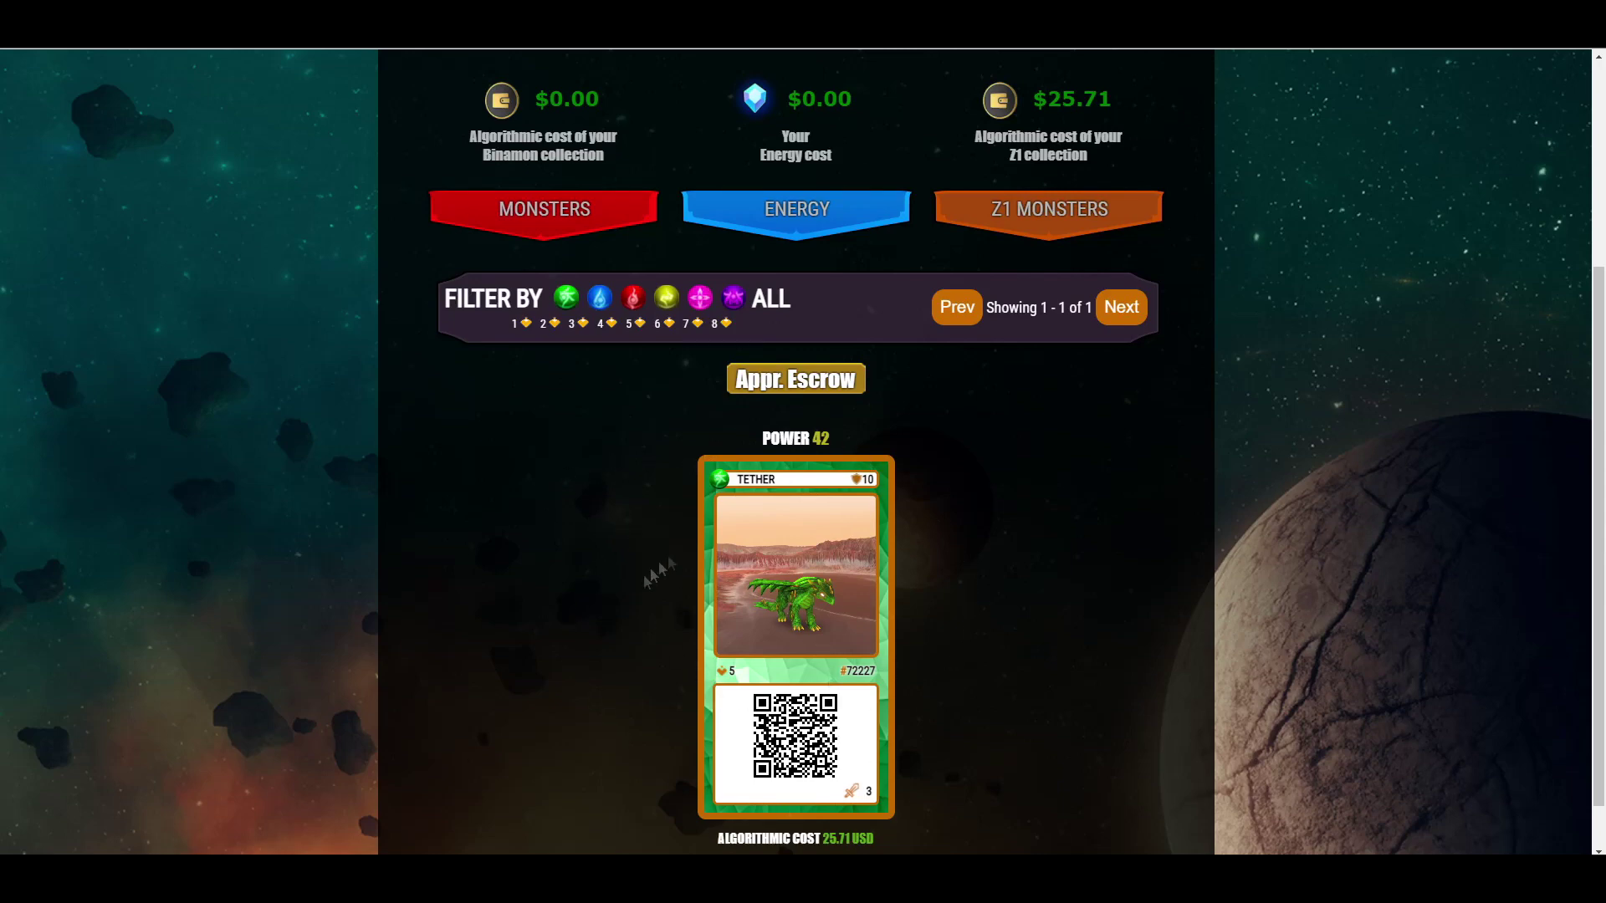
pyautogui.scroll(3, 761, 620)
pyautogui.scroll(-4, 761, 620)
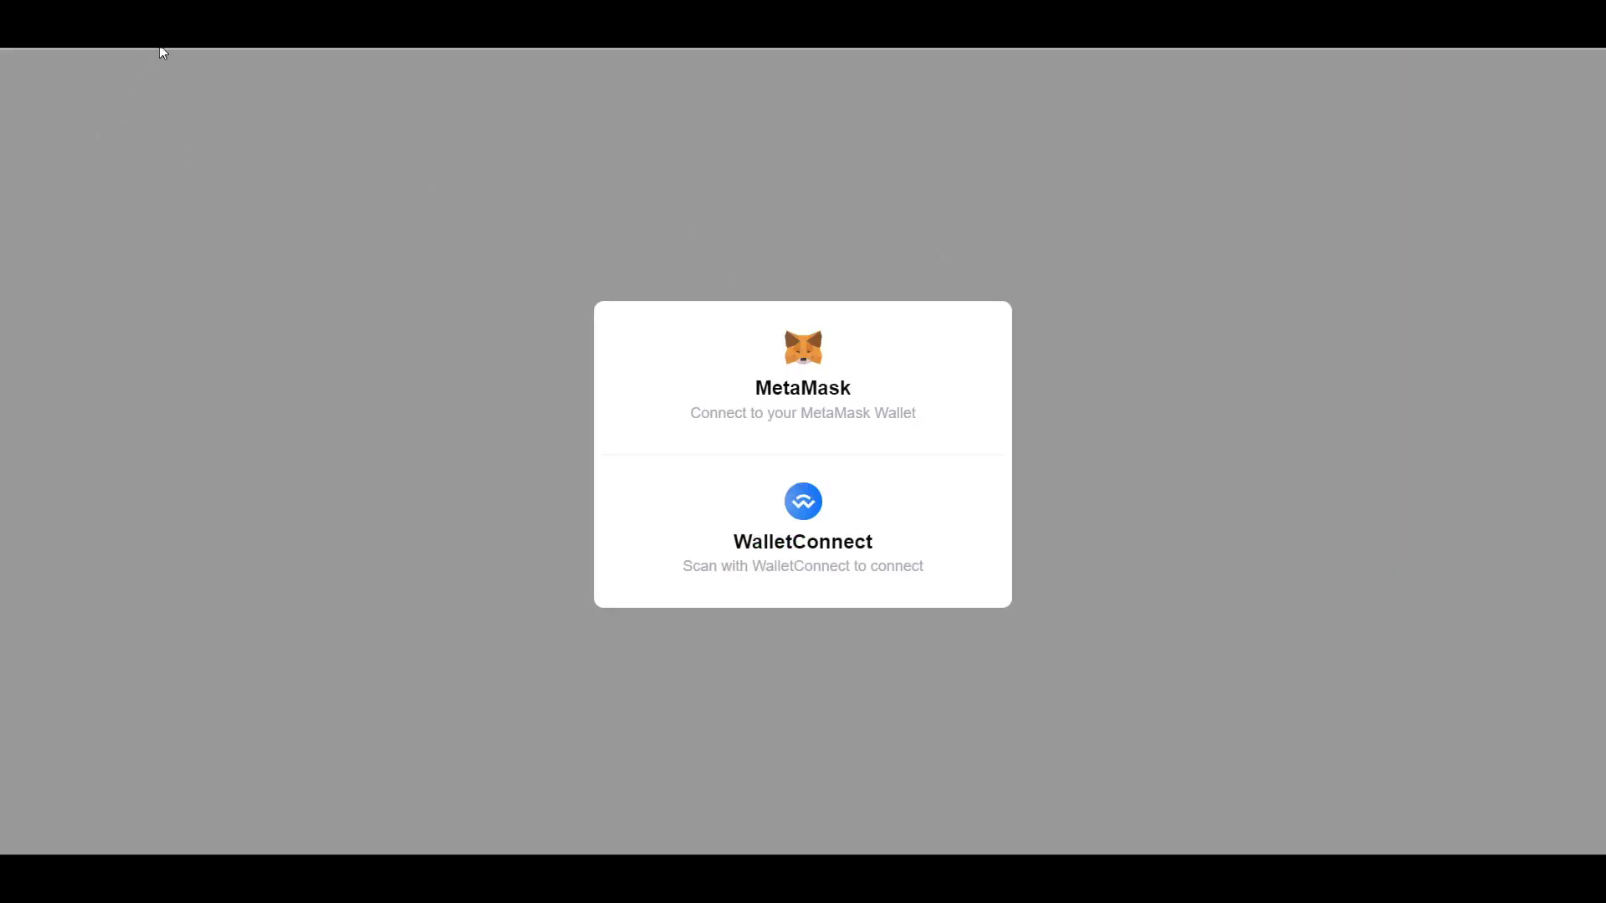
# - Log into Binamon P2E with MetaMask, sign the login message, and connect Scholar 2
pyautogui.click(783, 219)
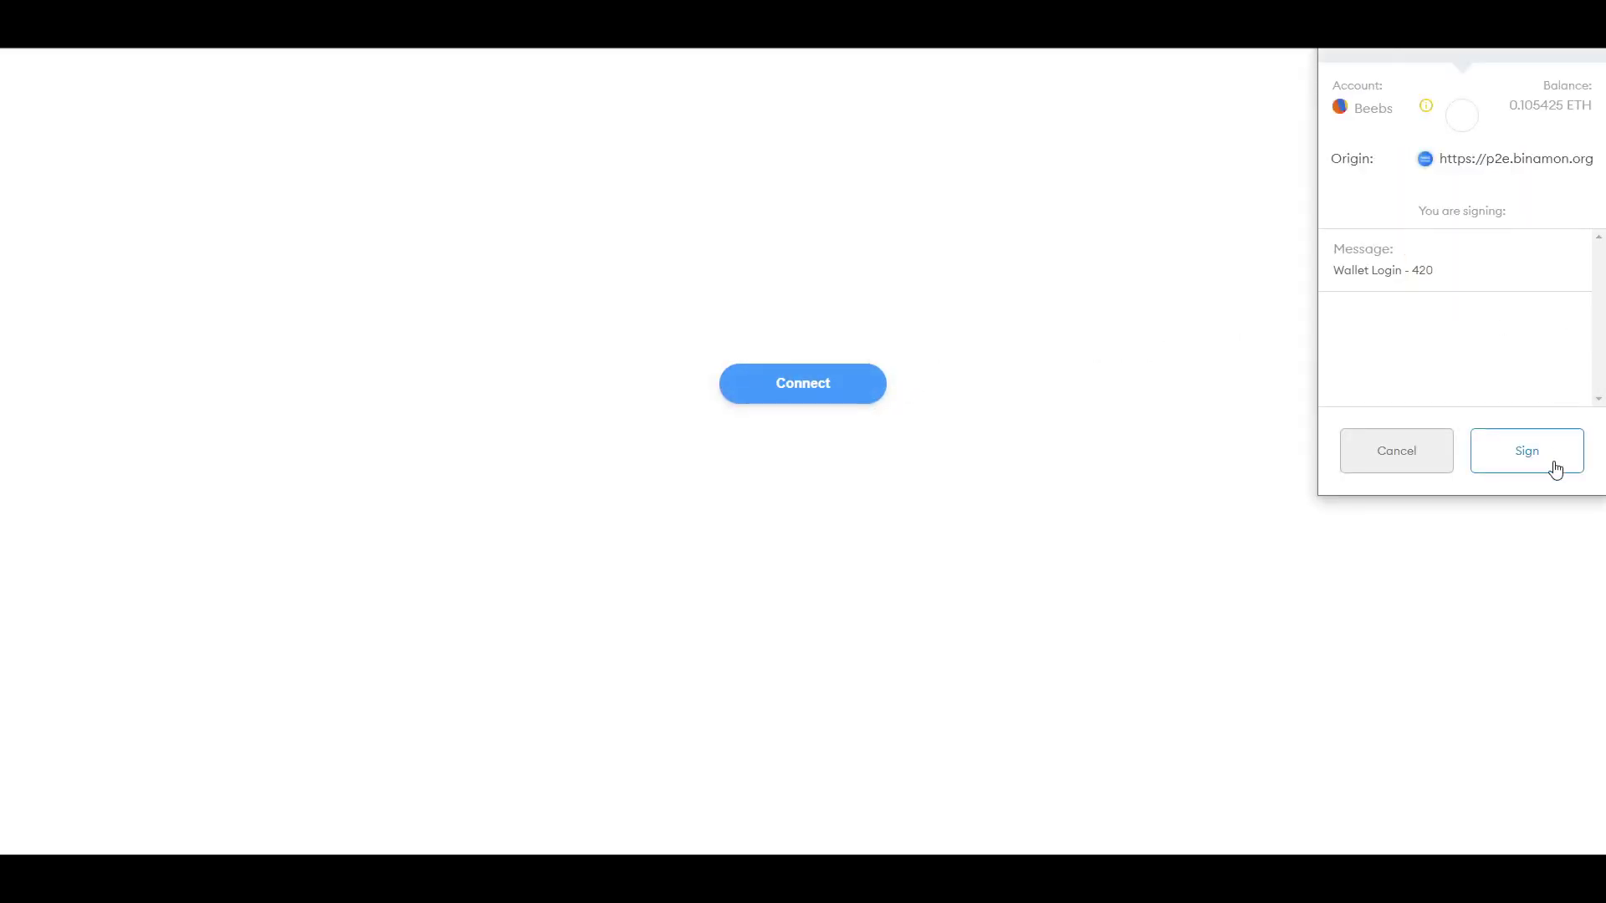
pyautogui.click(1554, 468)
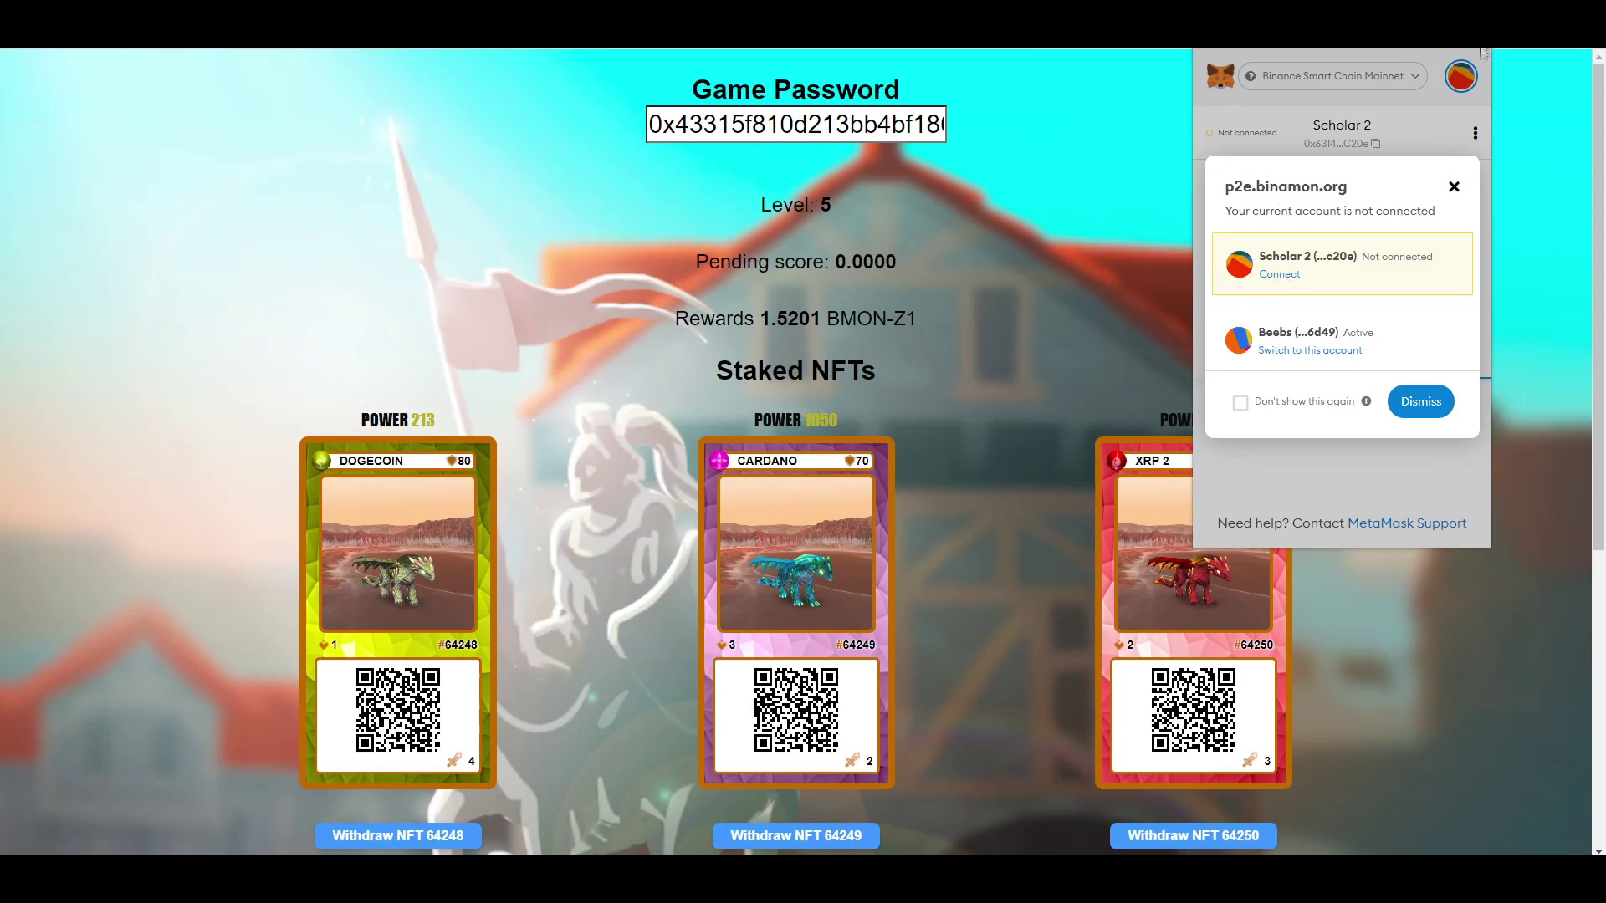
pyautogui.click(1280, 275)
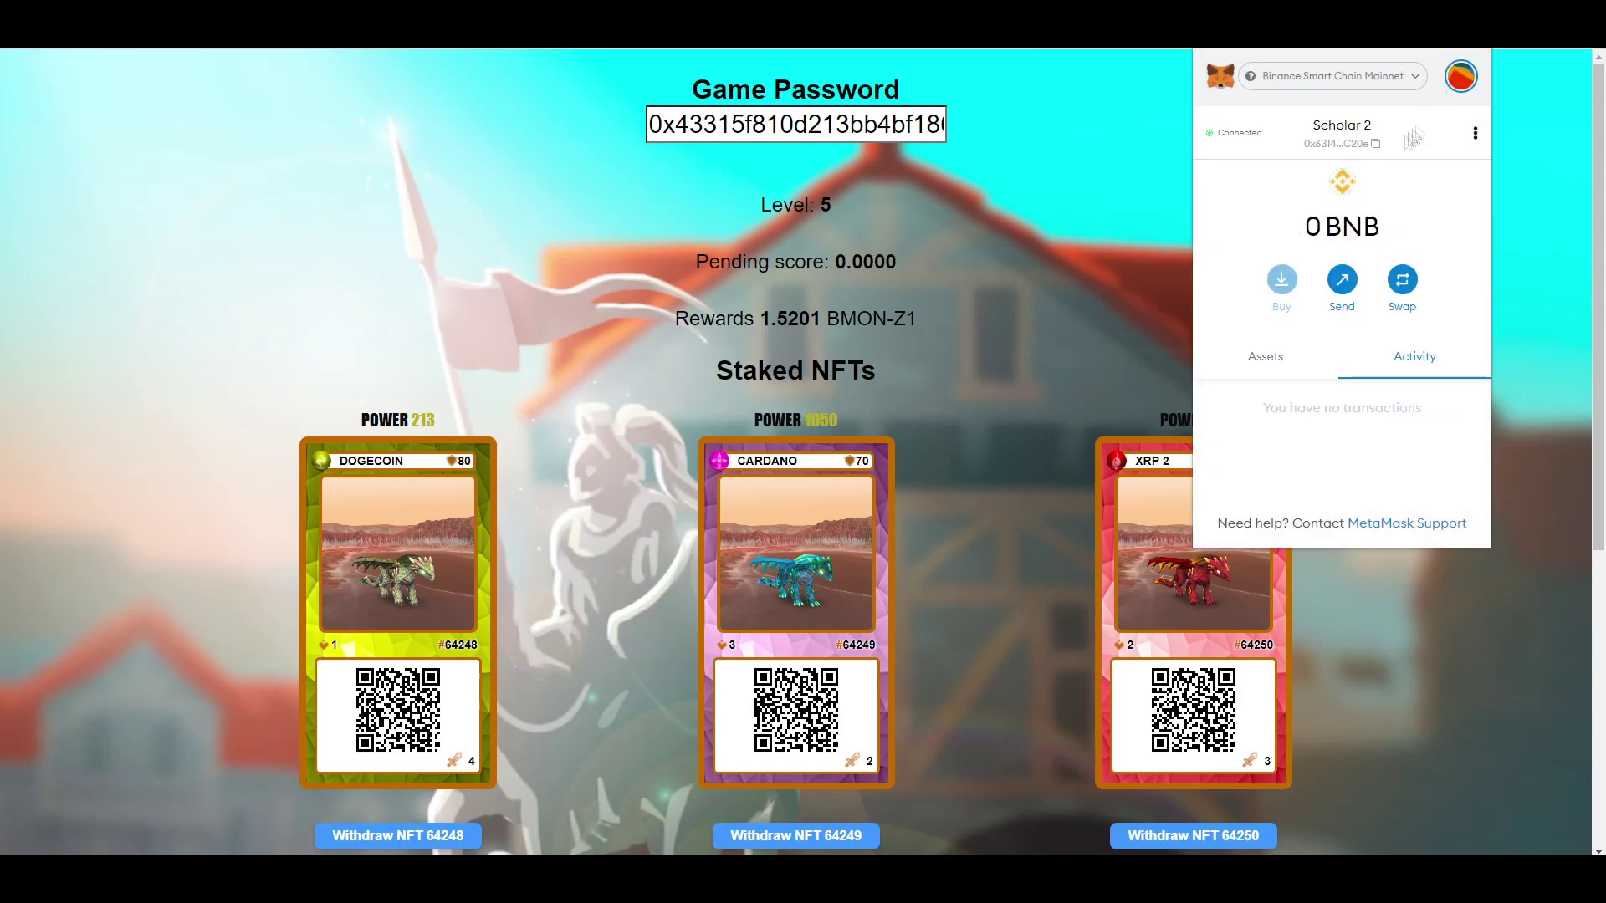
pyautogui.press('Escape')
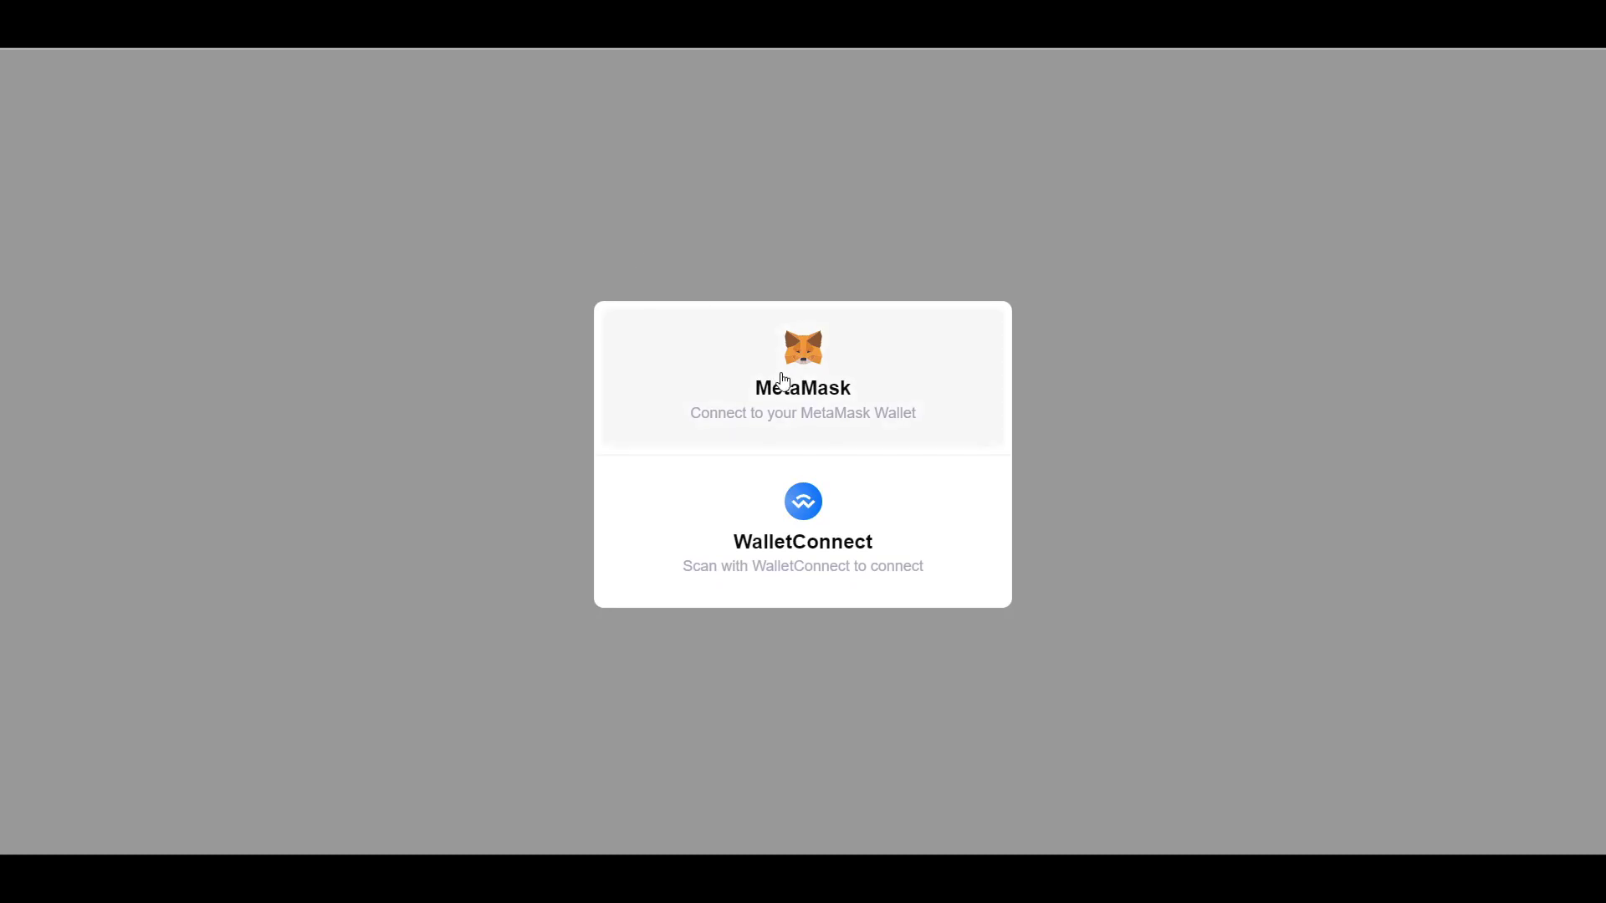
# - Log in as the scholar, then reject the TETHER NFT approval for insufficient funds
pyautogui.click(792, 358)
pyautogui.click(1516, 456)
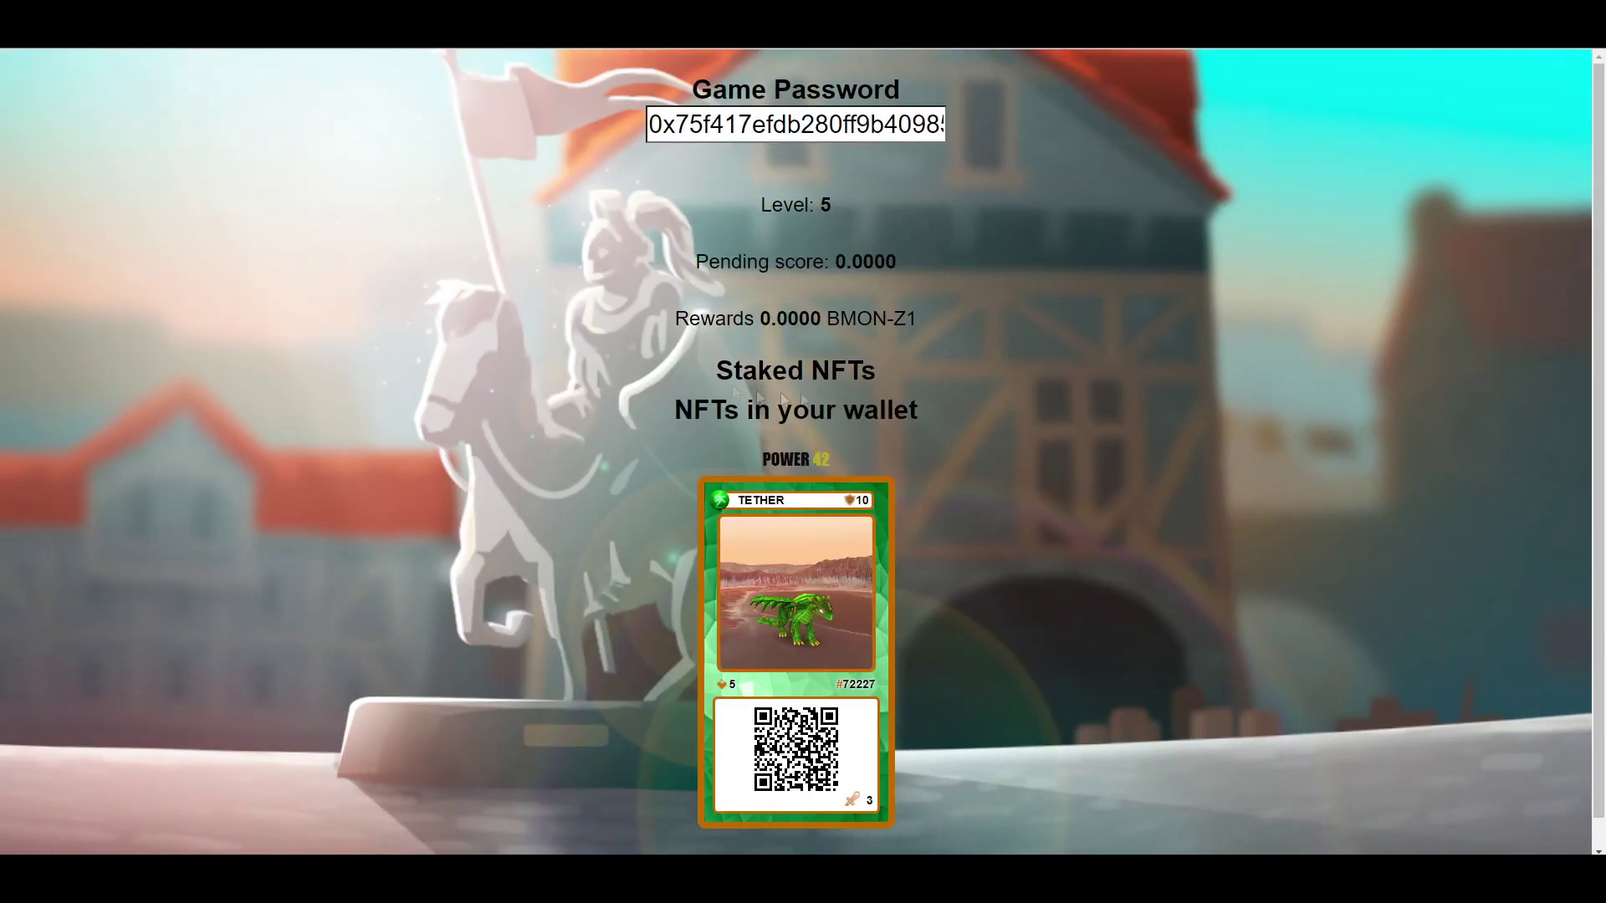
pyautogui.scroll(-1, 831, 428)
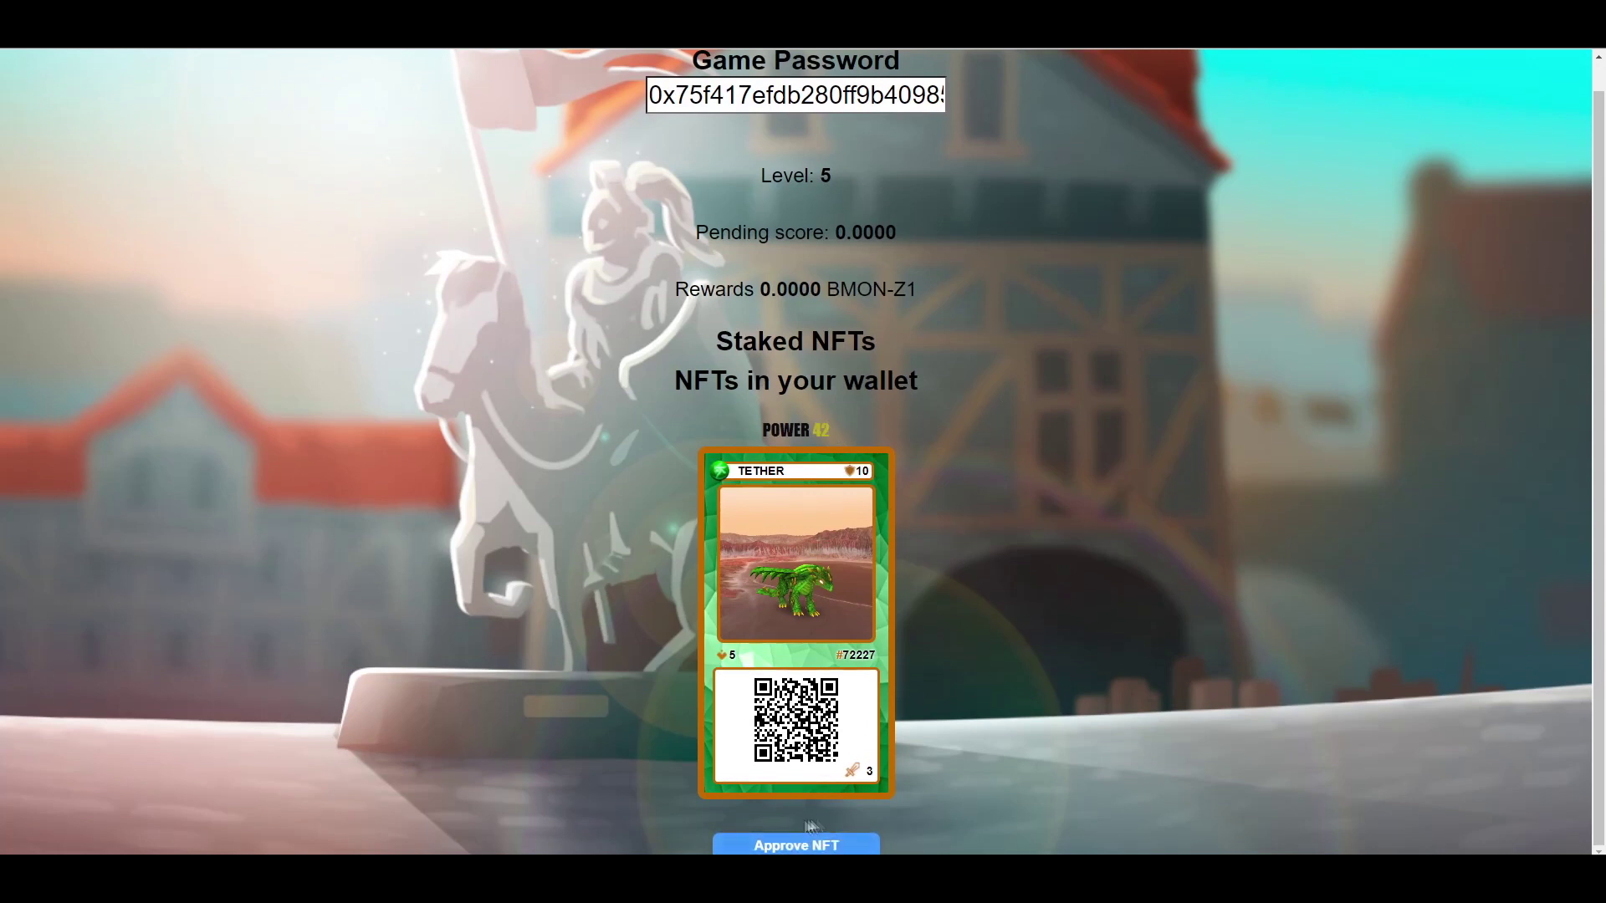
pyautogui.click(797, 845)
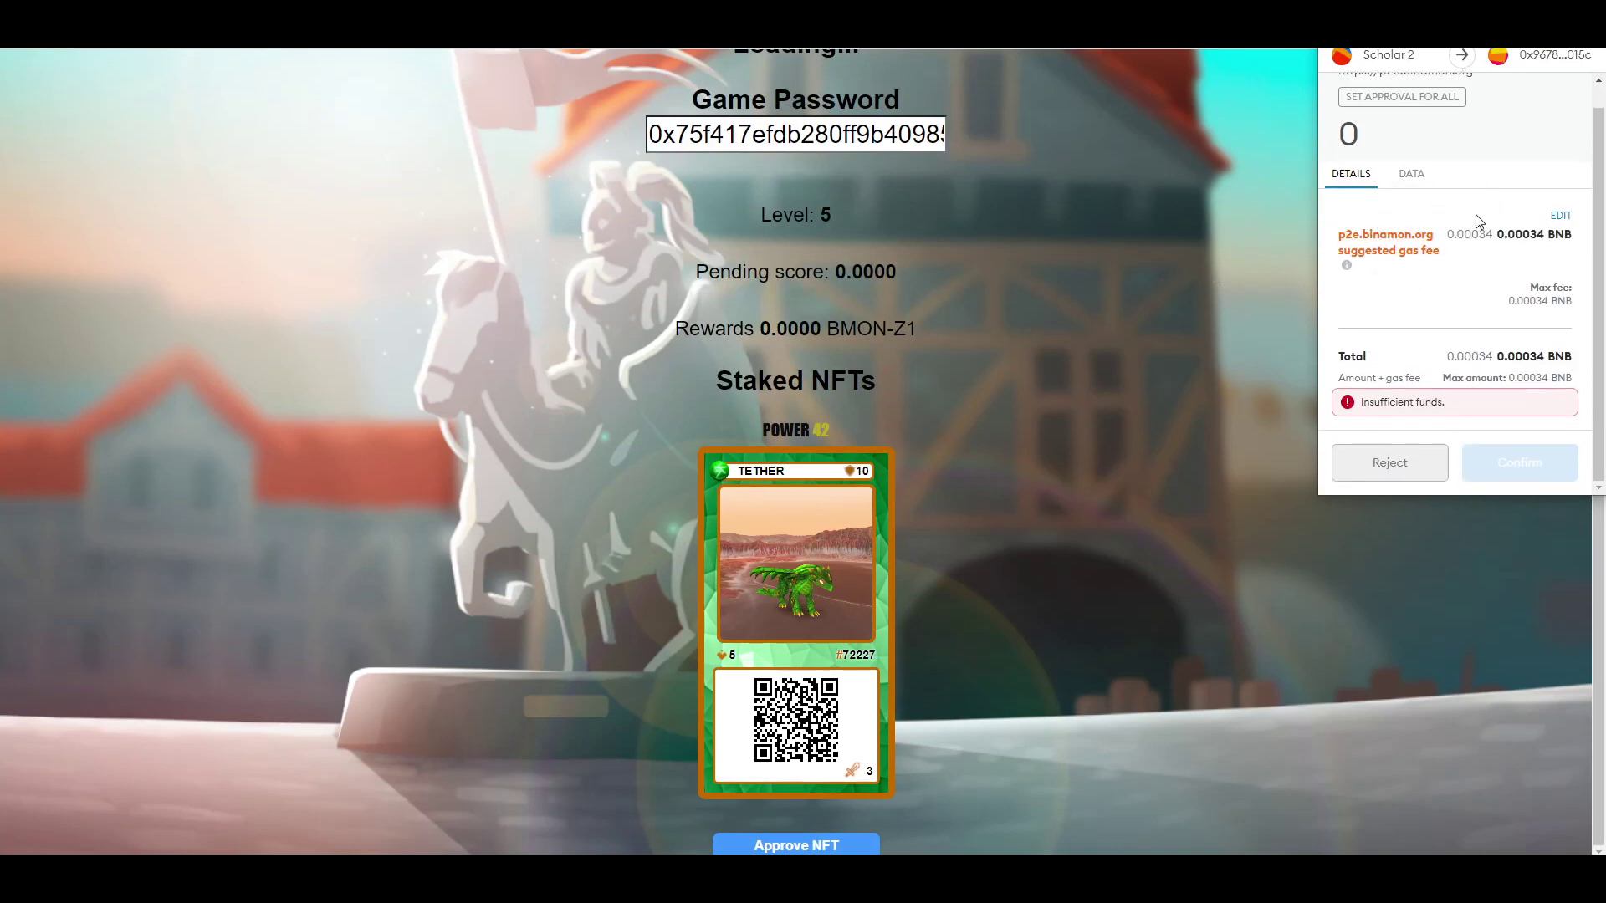
pyautogui.click(1390, 463)
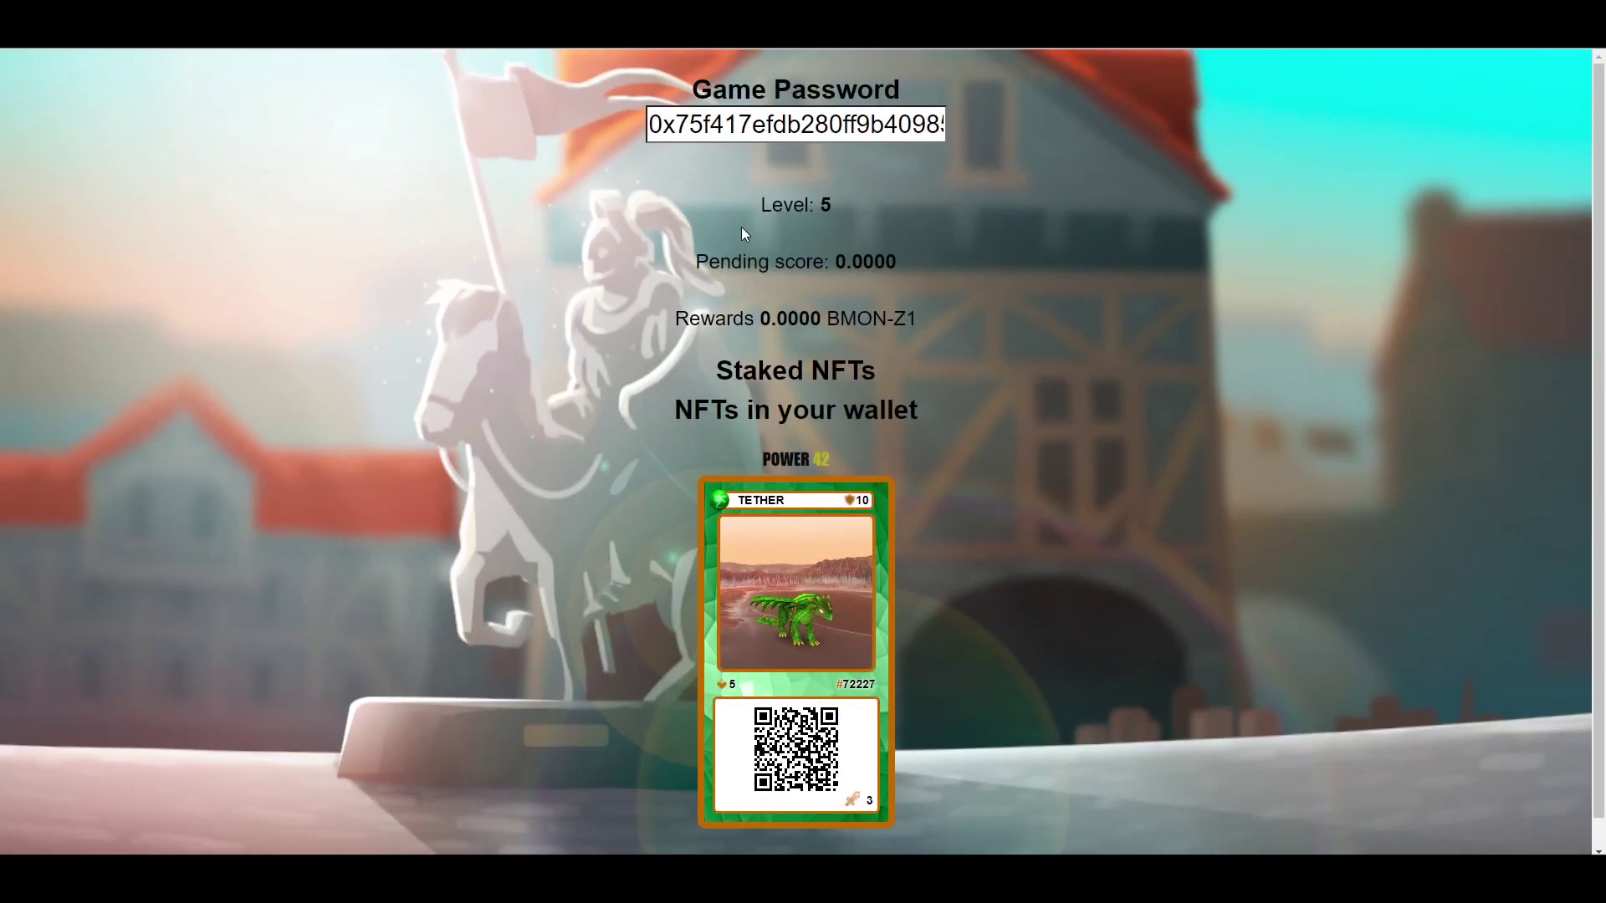
# - Copy the scholar's Game Password from the P2E wallet page
pyautogui.click(751, 118)
pyautogui.hotkey('ctrl', 'a')
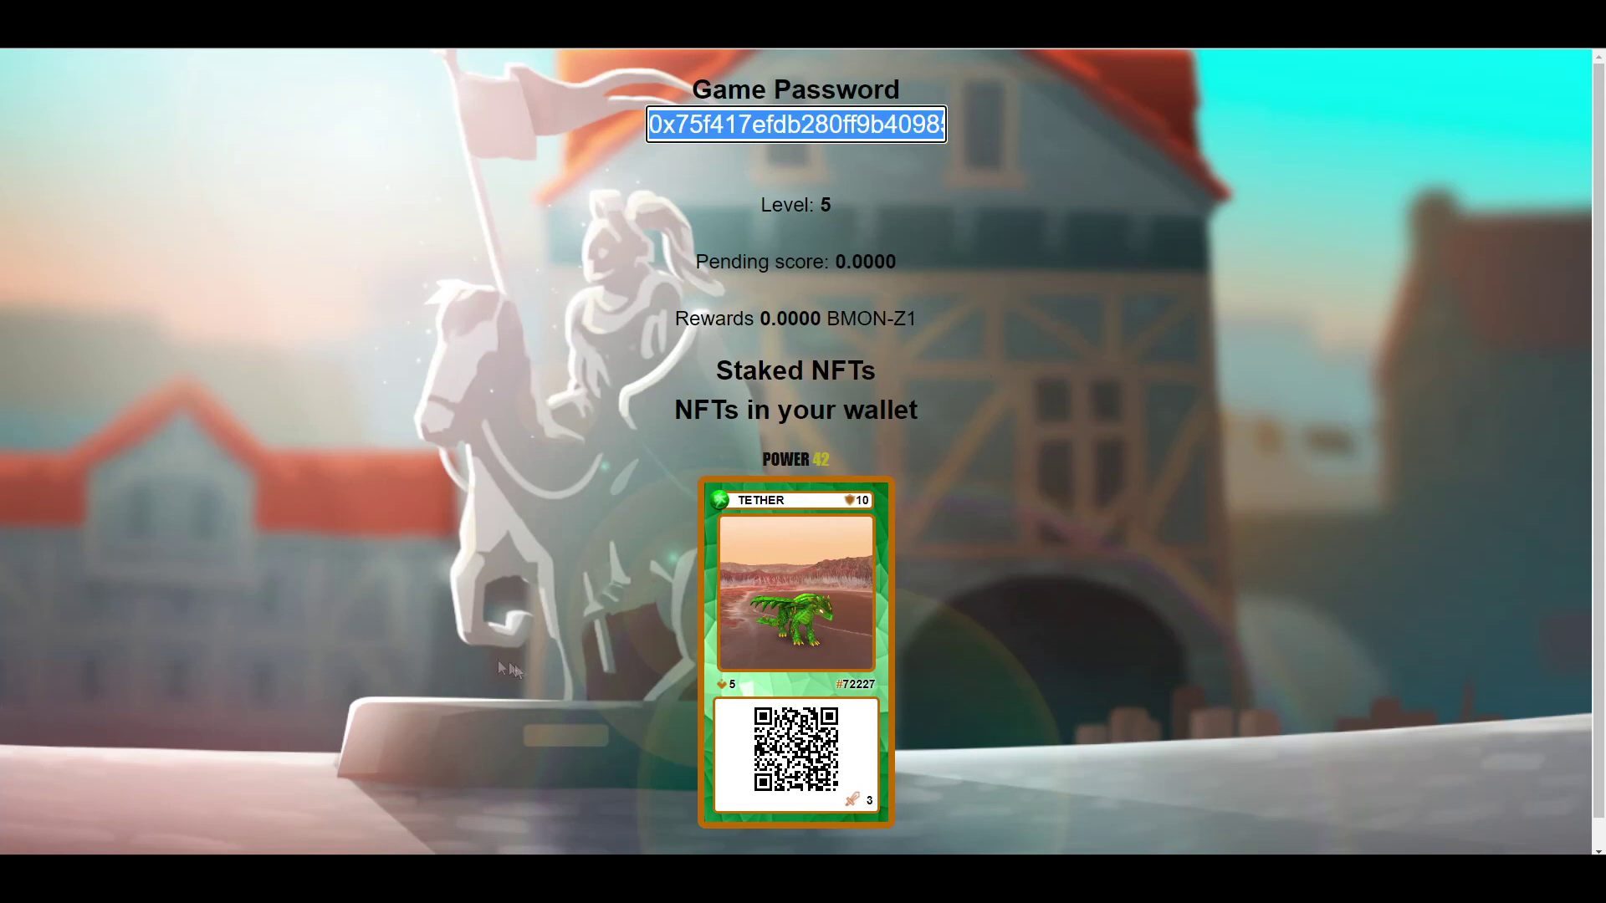
pyautogui.moveTo(676, 882)
pyautogui.hotkey('alt', 'Tab')
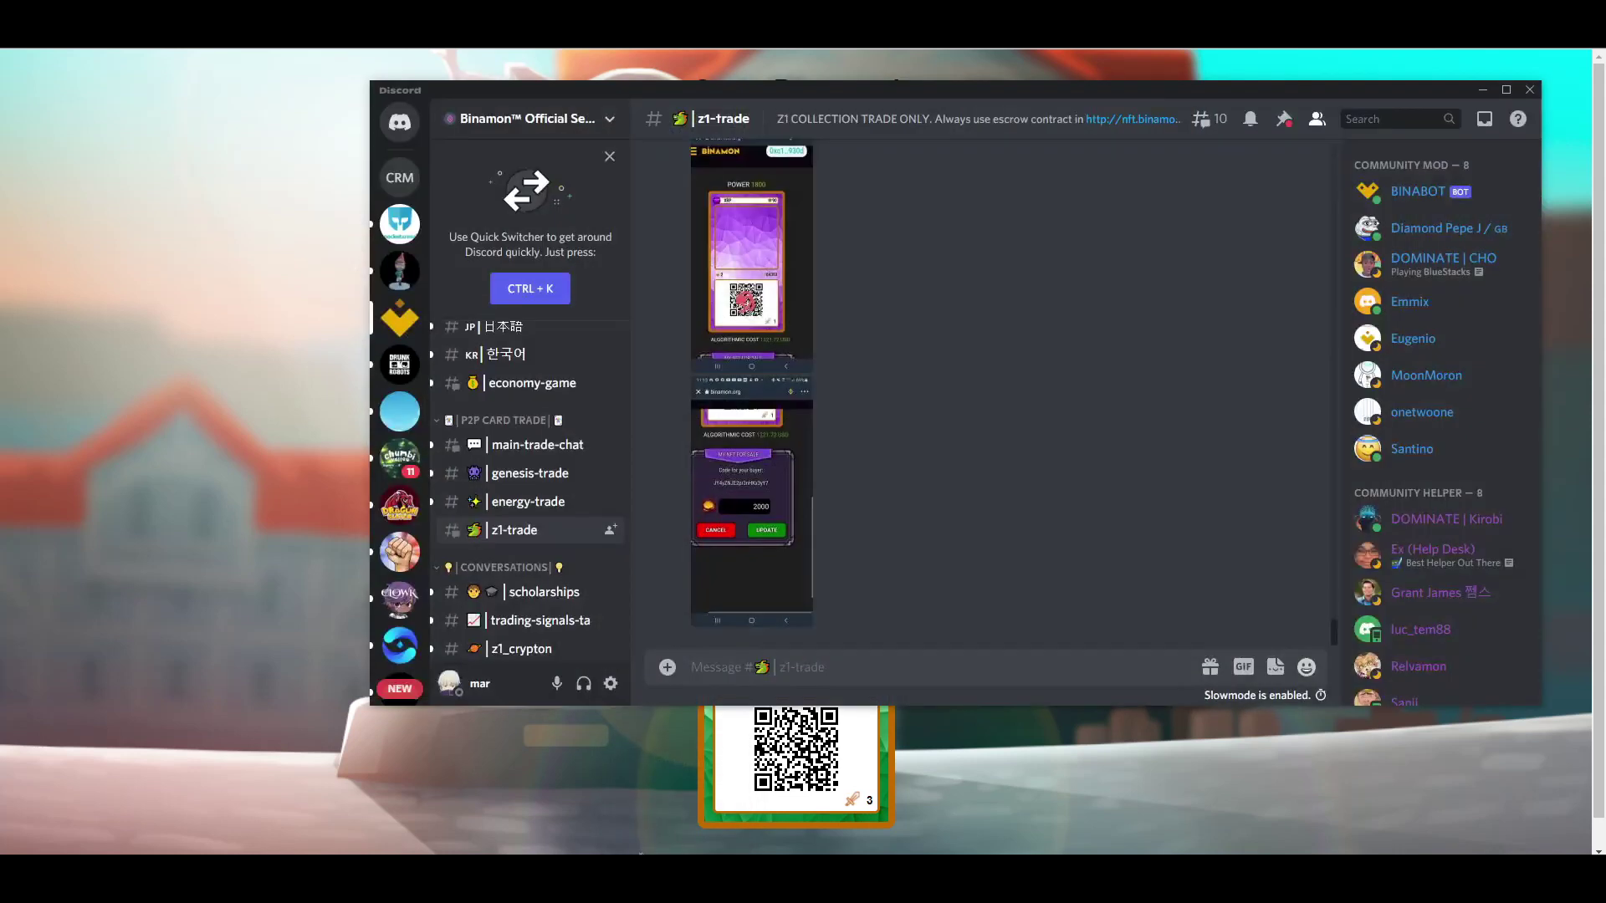
# - Read the scholarship posts in Discord's #scholarships, then hide Discord to return to Binamon P2E
pyautogui.scroll(-3, 527, 540)
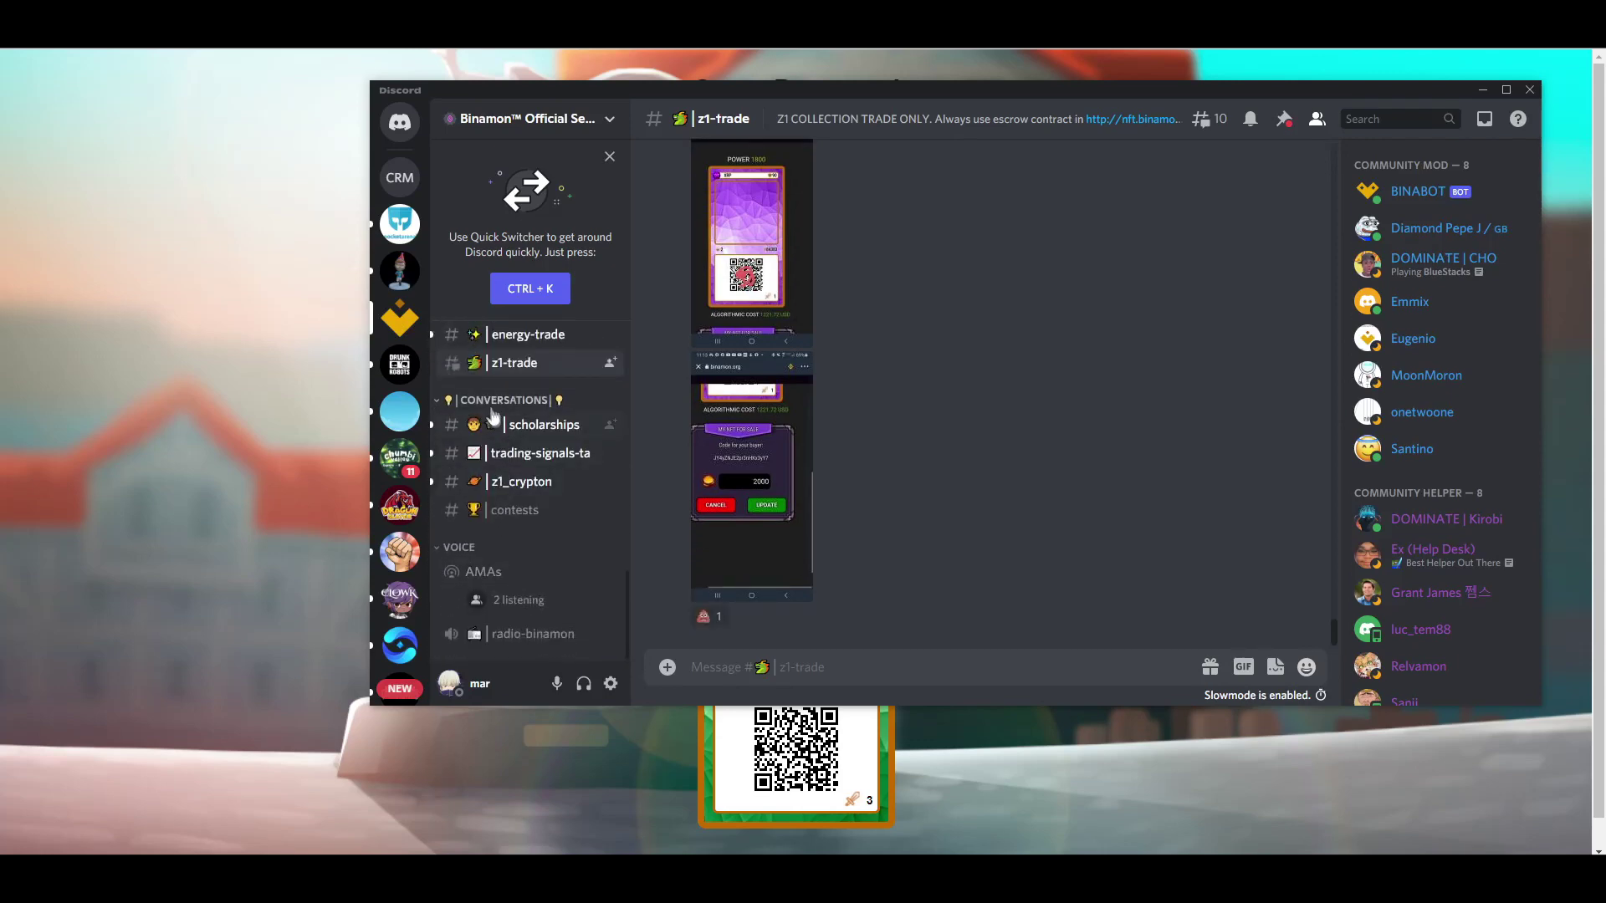
pyautogui.click(542, 429)
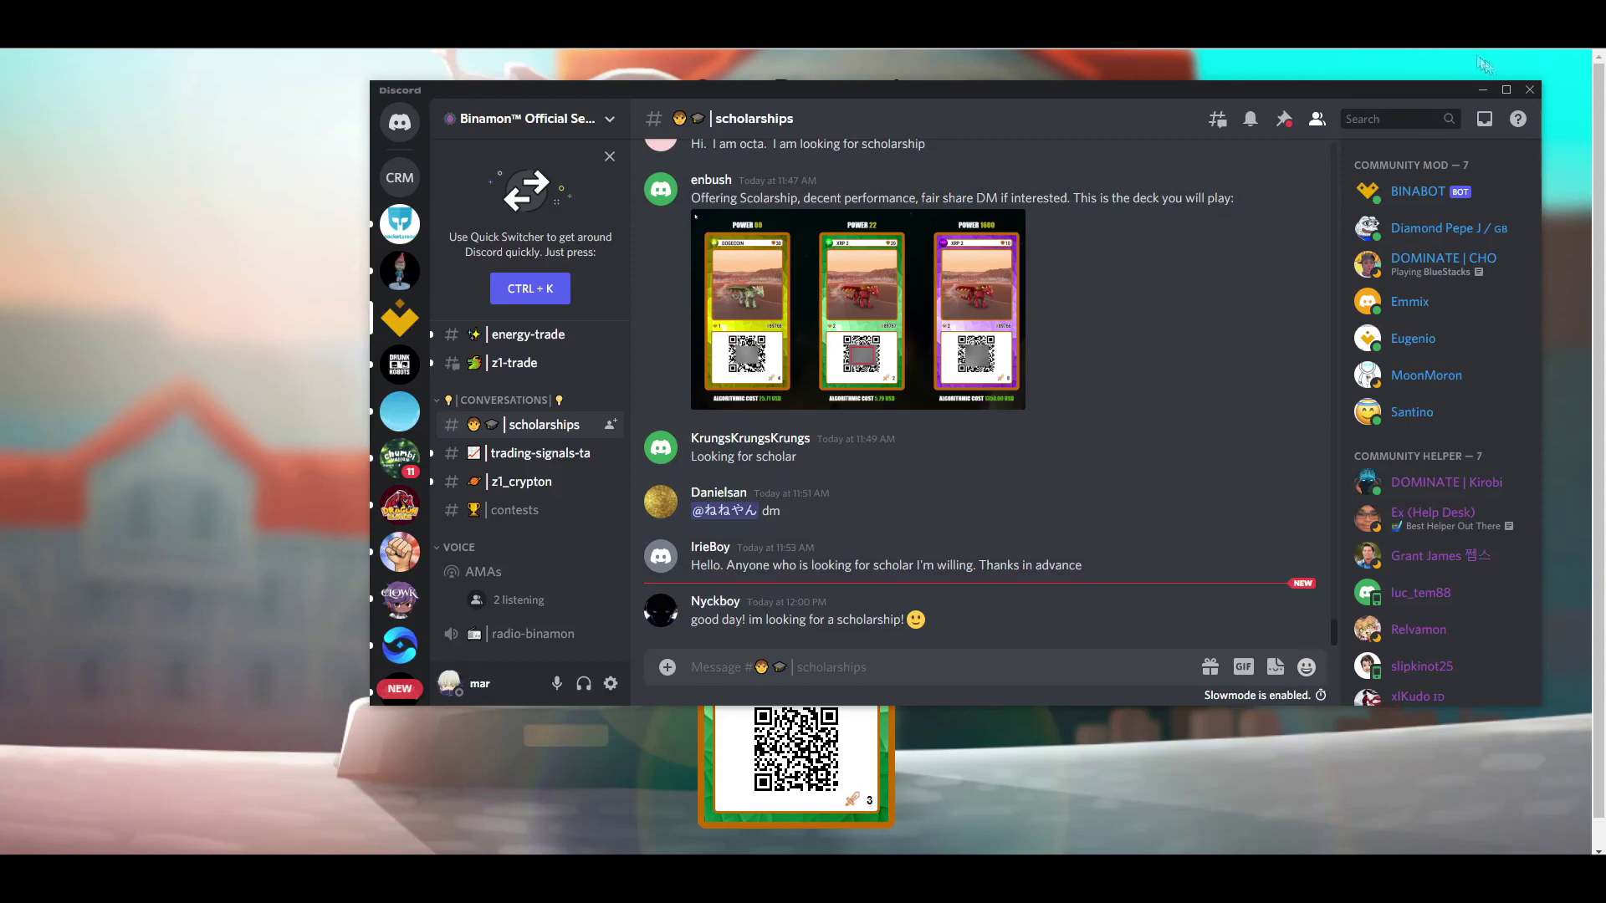
pyautogui.click(1414, 72)
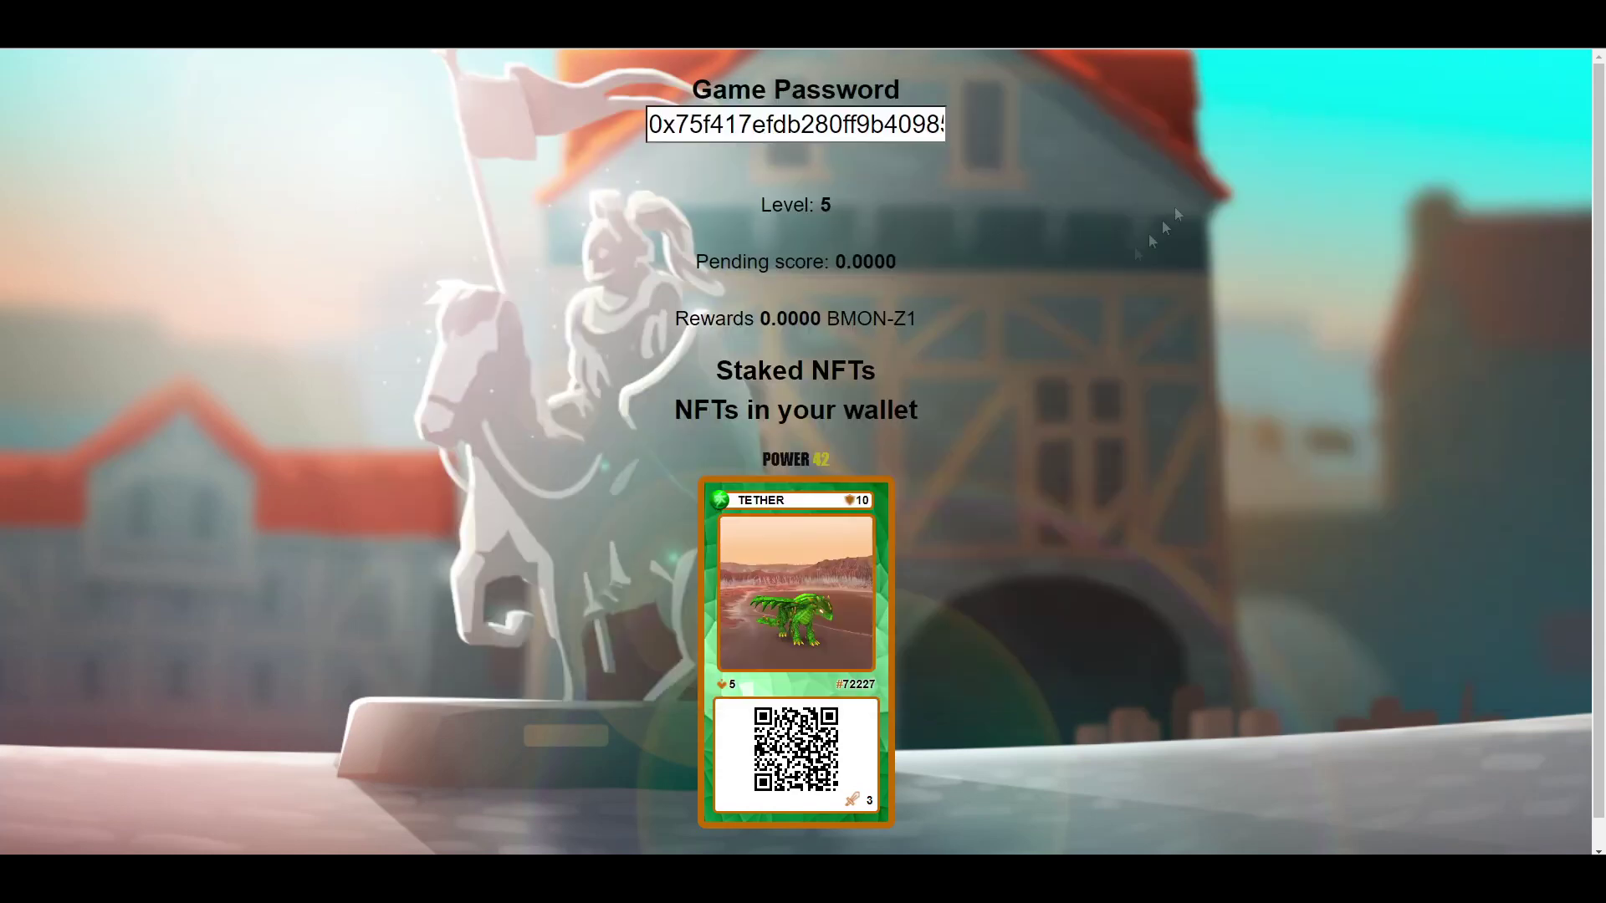